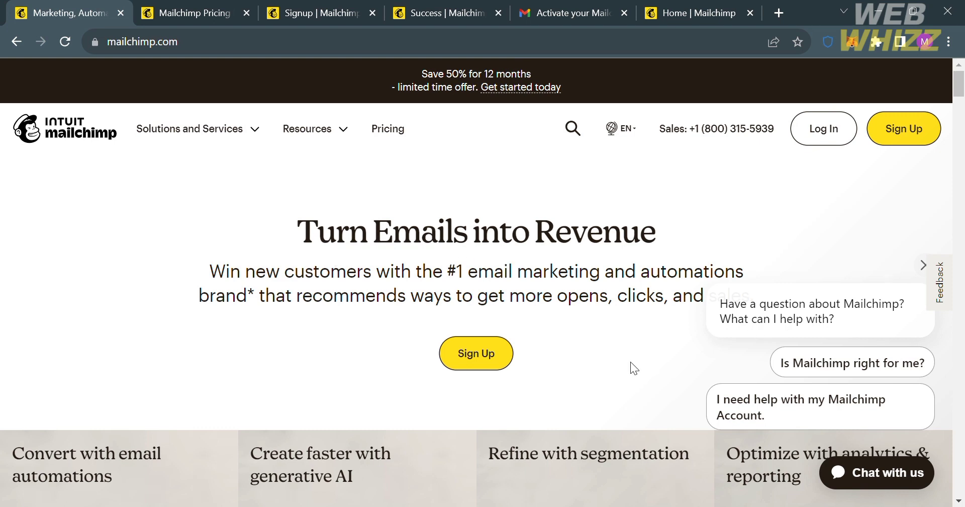
Step: Look through the Mailchimp home page, covering its features, plans, integrations and footer links
scroll(631, 363, down, 2)
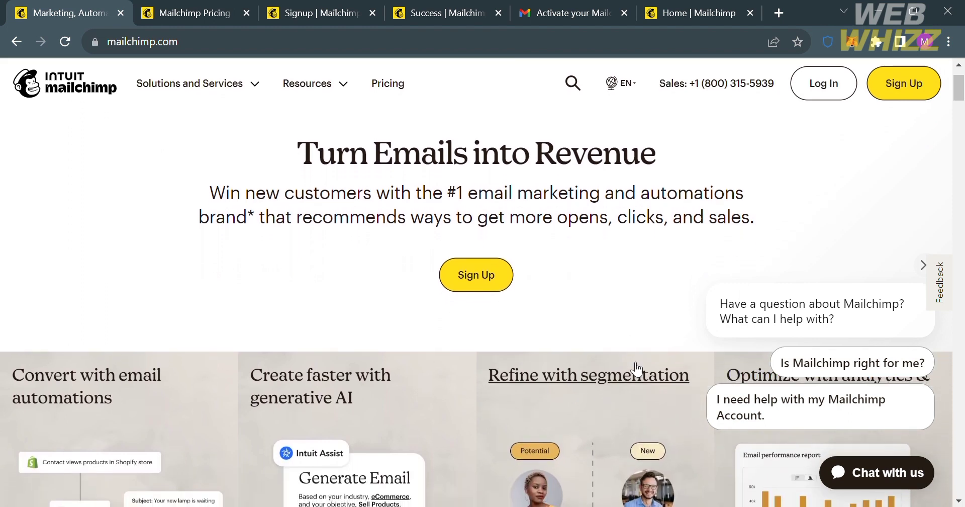
scroll(635, 368, down, 5)
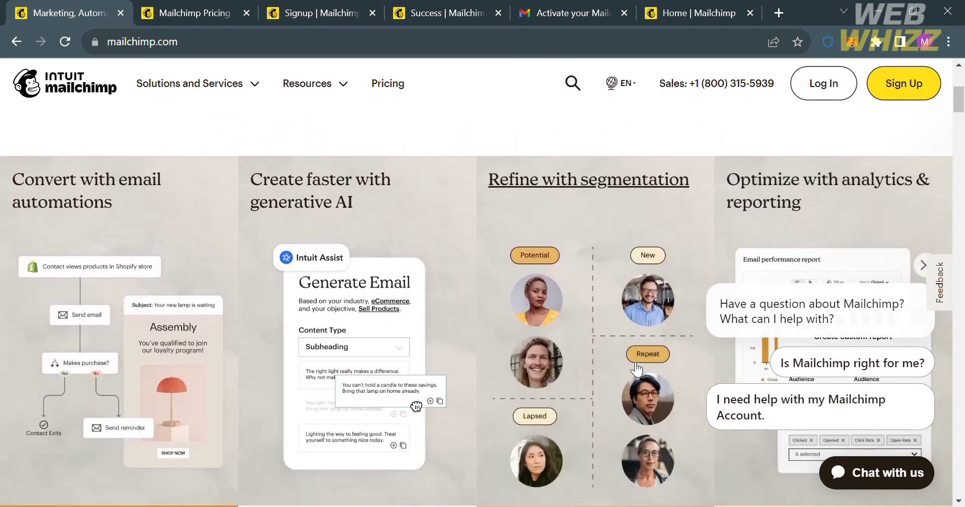
scroll(637, 368, down, 2)
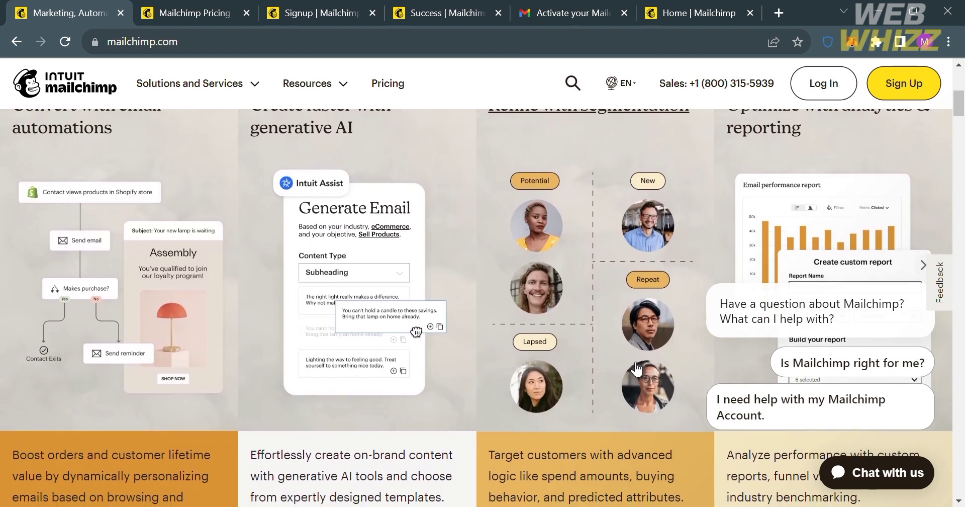
scroll(636, 369, down, 3)
scroll(636, 369, down, 3)
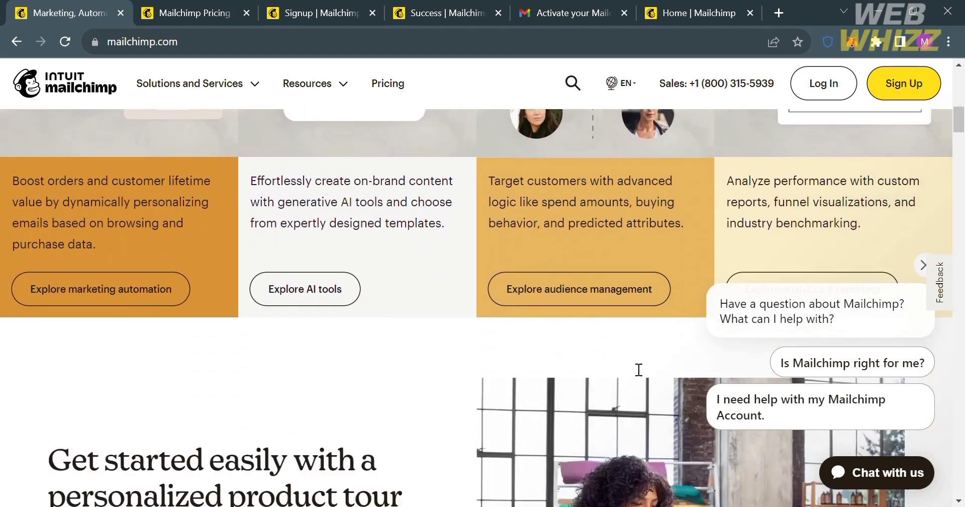
scroll(631, 362, down, 6)
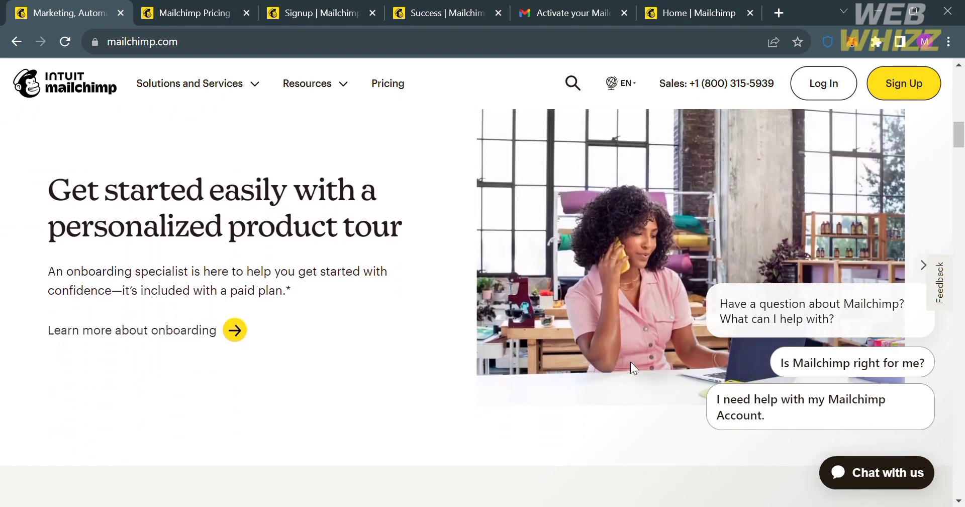
scroll(630, 362, down, 11)
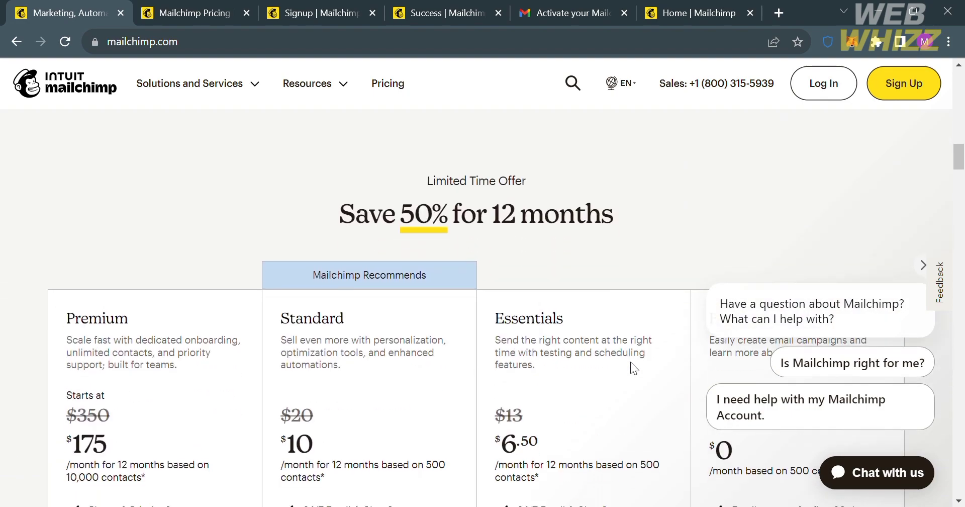
scroll(636, 369, down, 17)
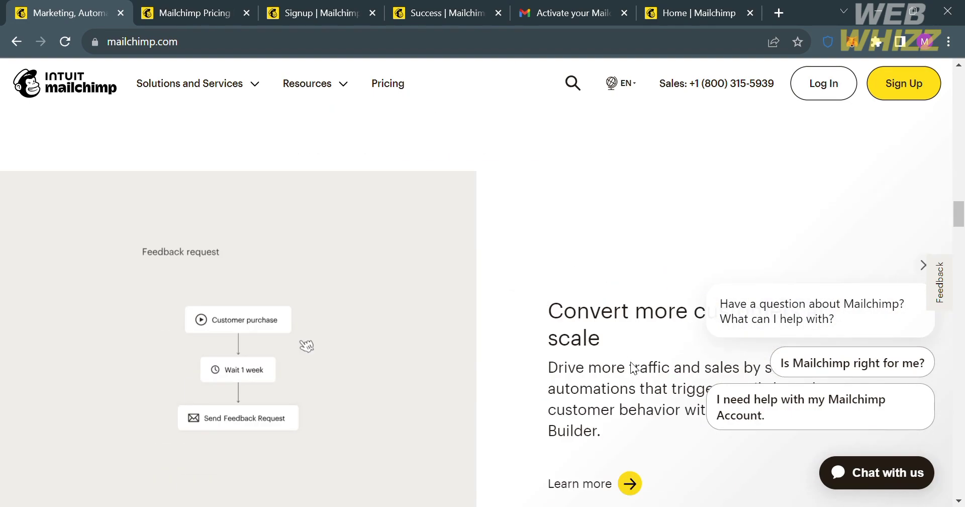
scroll(631, 363, down, 12)
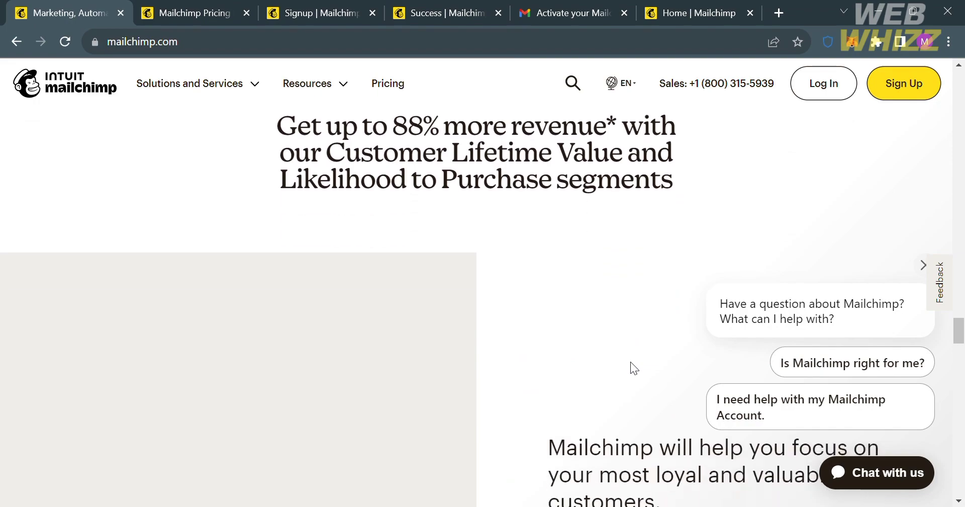
scroll(631, 363, down, 12)
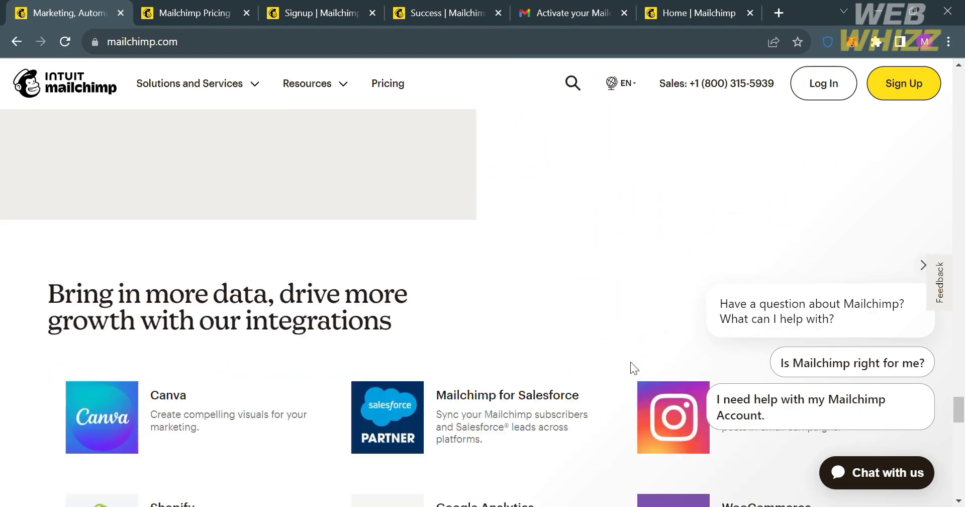
scroll(630, 361, down, 15)
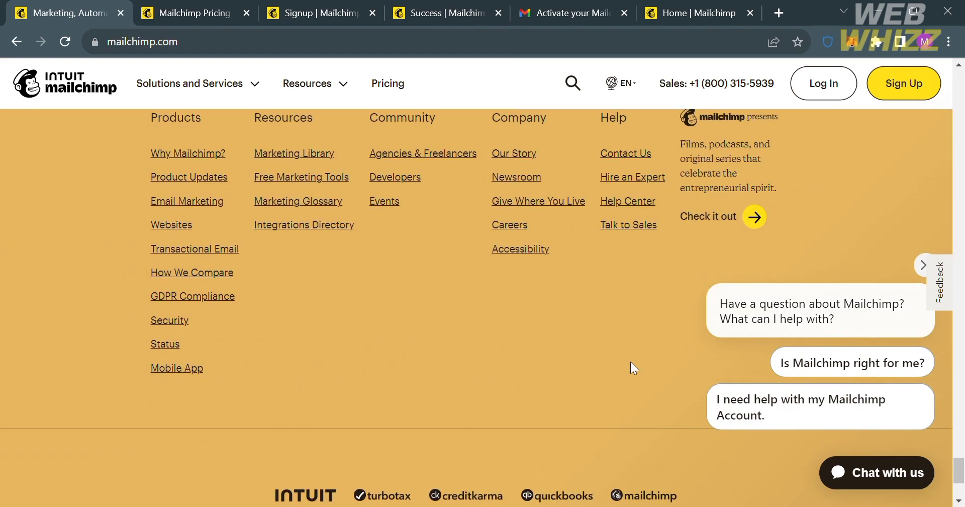
scroll(630, 361, up, 20)
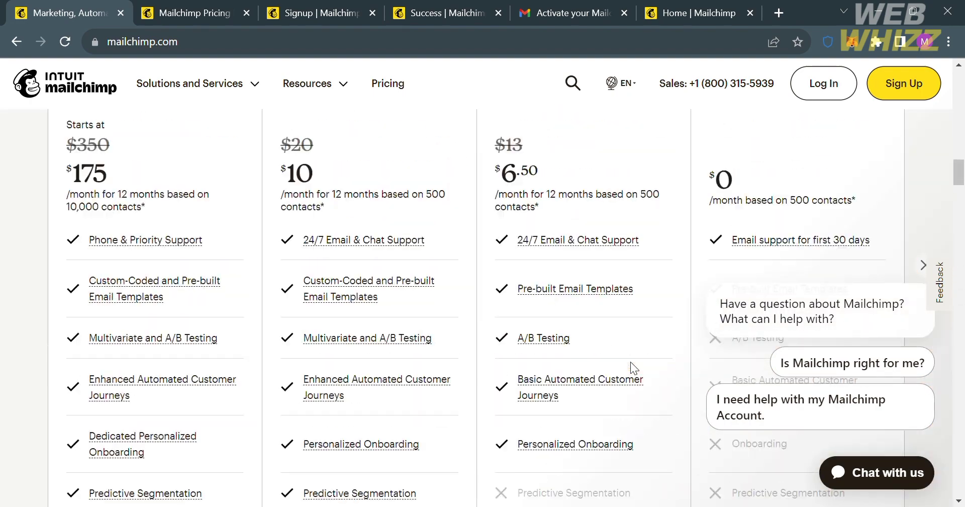
scroll(637, 369, up, 6)
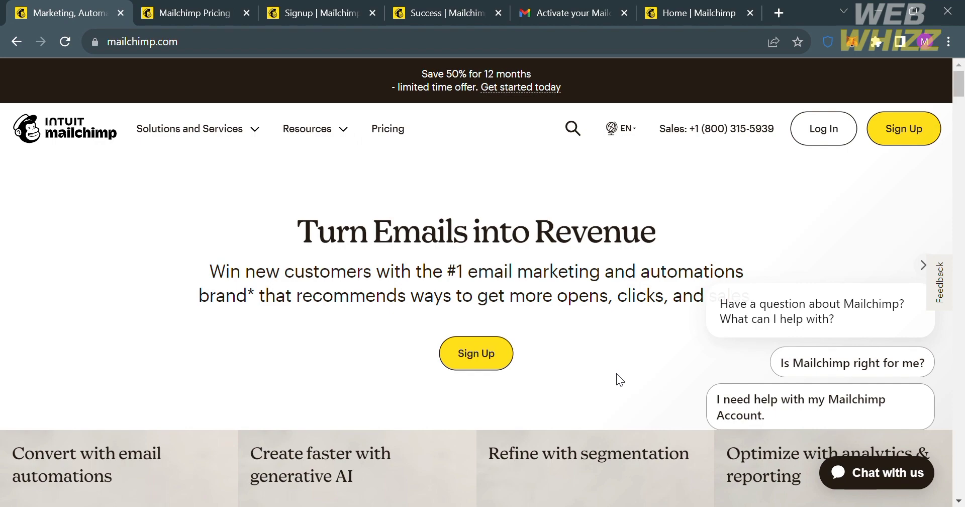
Step: Dismiss the chat suggestions that cover the Free plan in the home page's plan comparison
scroll(616, 373, down, 5)
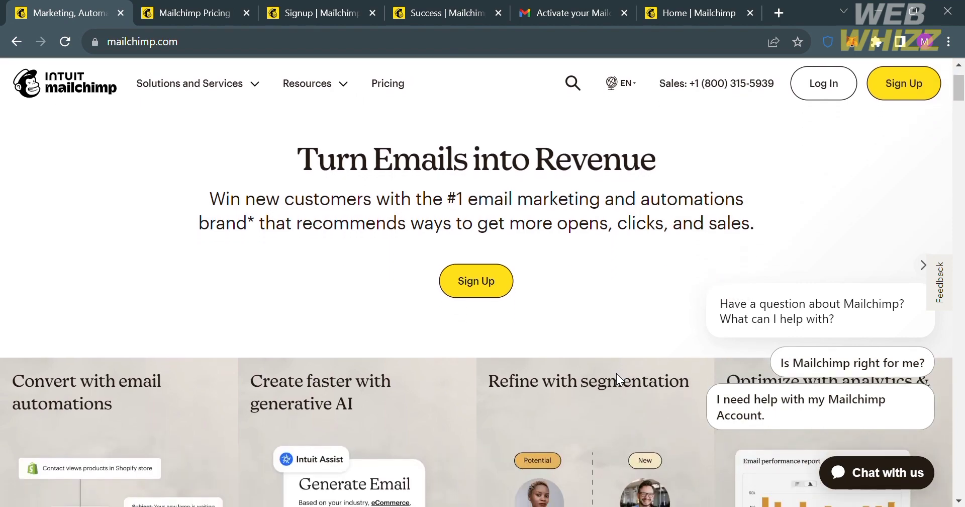
scroll(622, 380, down, 15)
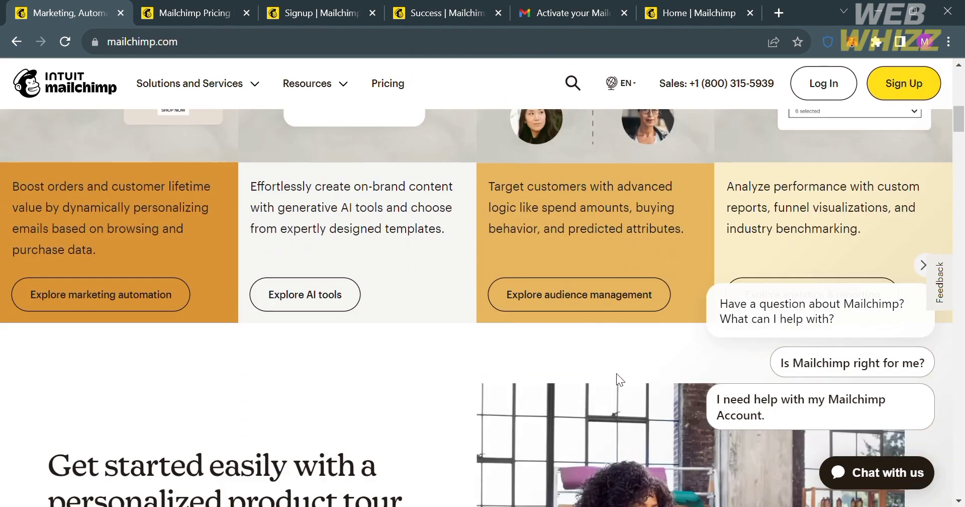
scroll(621, 378, down, 1)
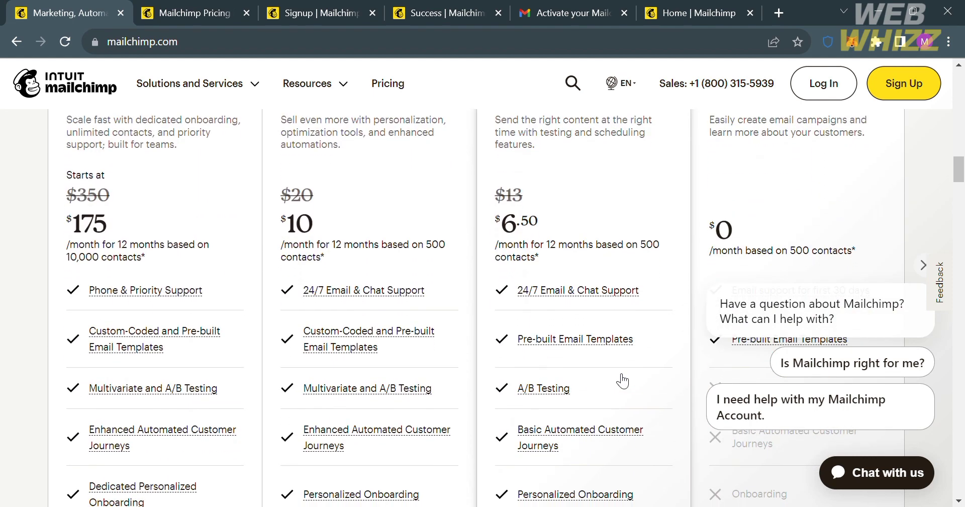
scroll(639, 312, up, 1)
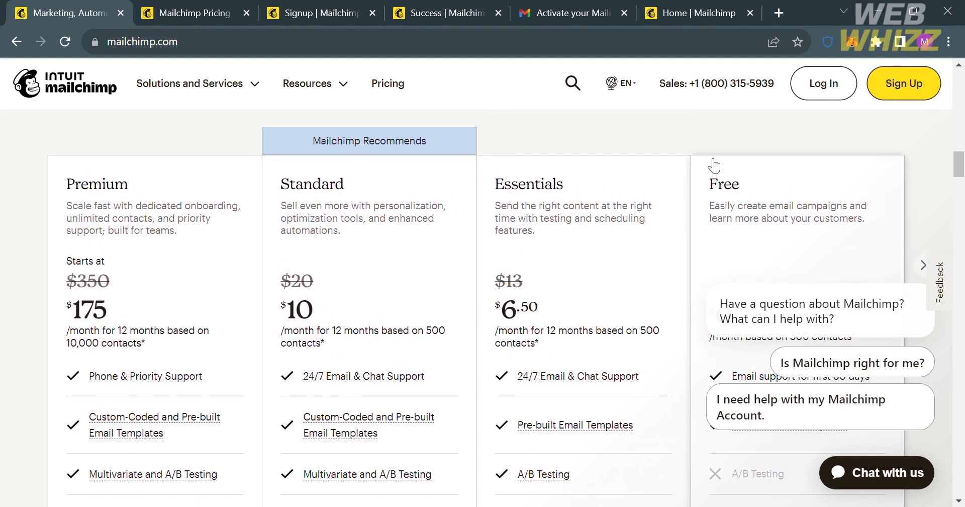
scroll(817, 217, down, 1)
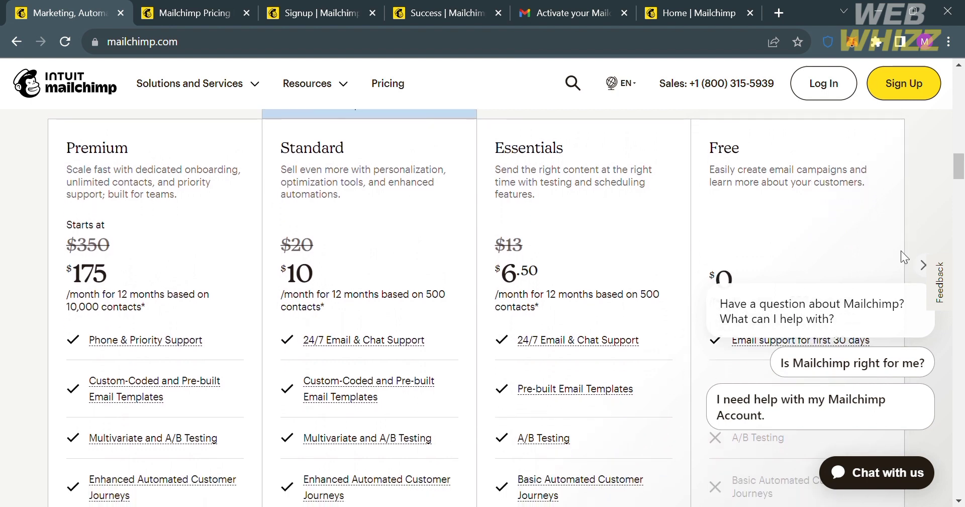
click(925, 271)
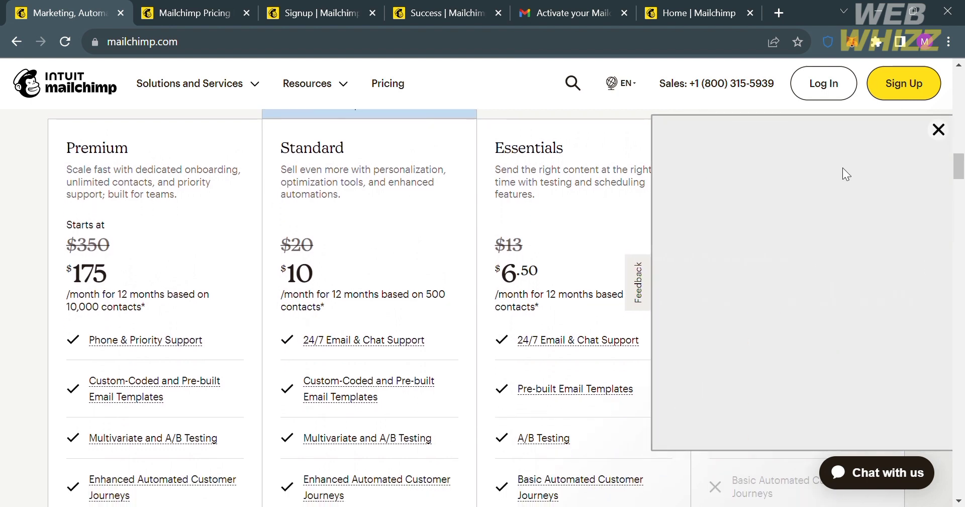
click(936, 130)
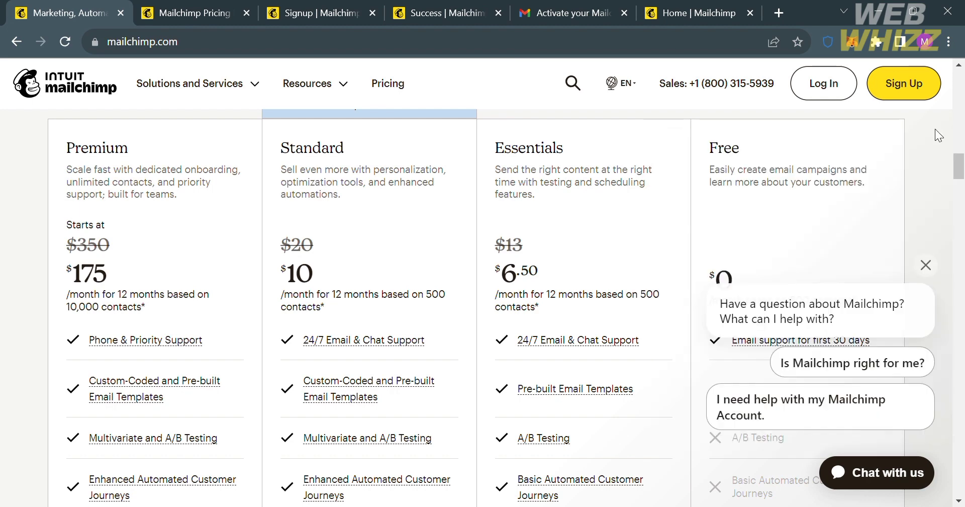
click(926, 265)
Step: Compare the Premium, Standard, Essentials and Free plans on the home page and on the Mailchimp pricing page
scroll(685, 371, down, 2)
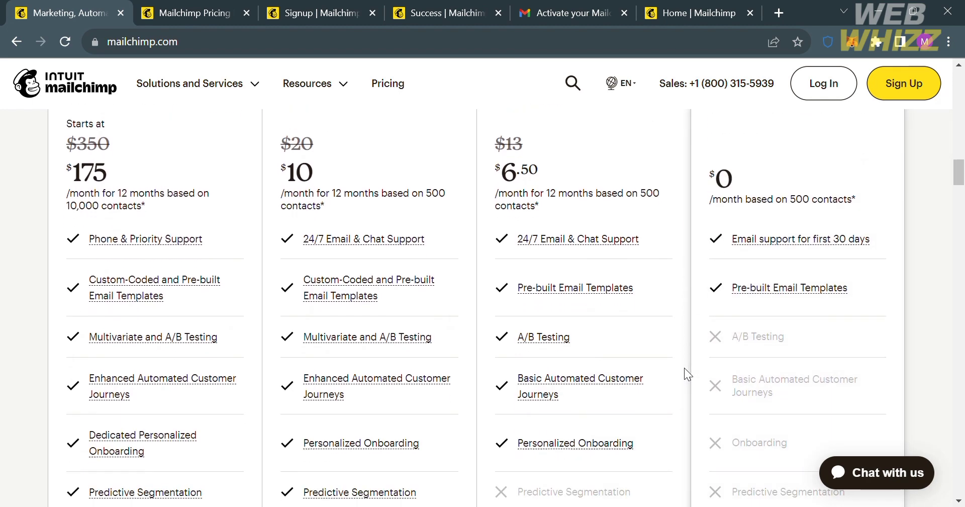
scroll(685, 373, down, 3)
scroll(684, 366, down, 4)
scroll(684, 367, up, 8)
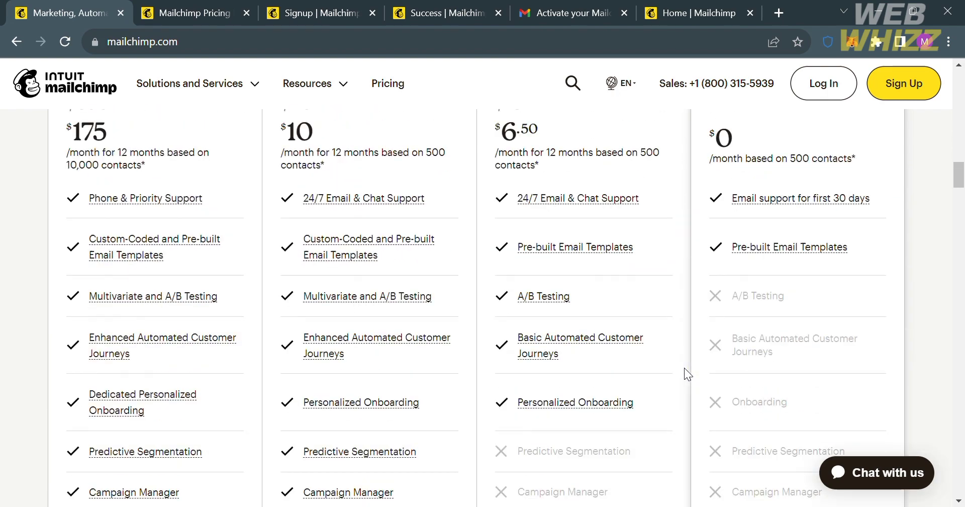
key(ctrl+Tab)
scroll(632, 348, down, 5)
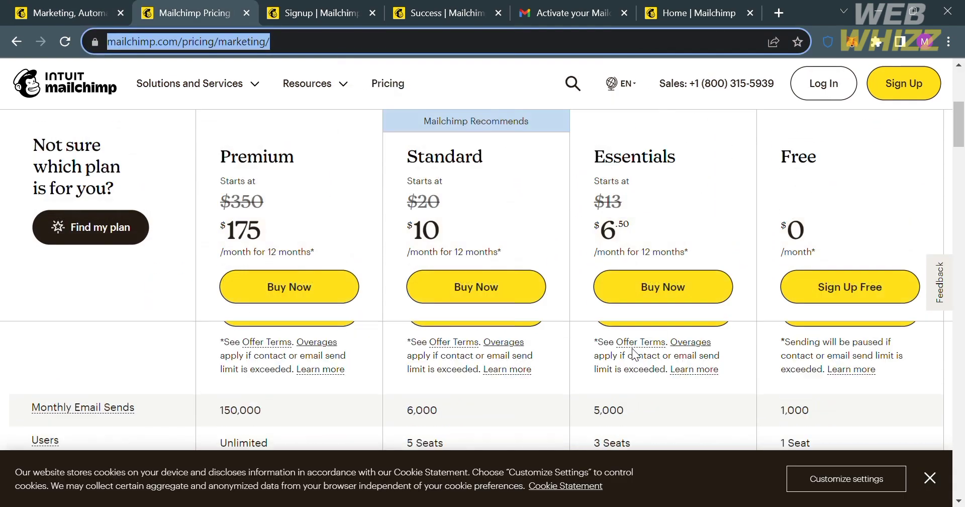
scroll(883, 351, up, 5)
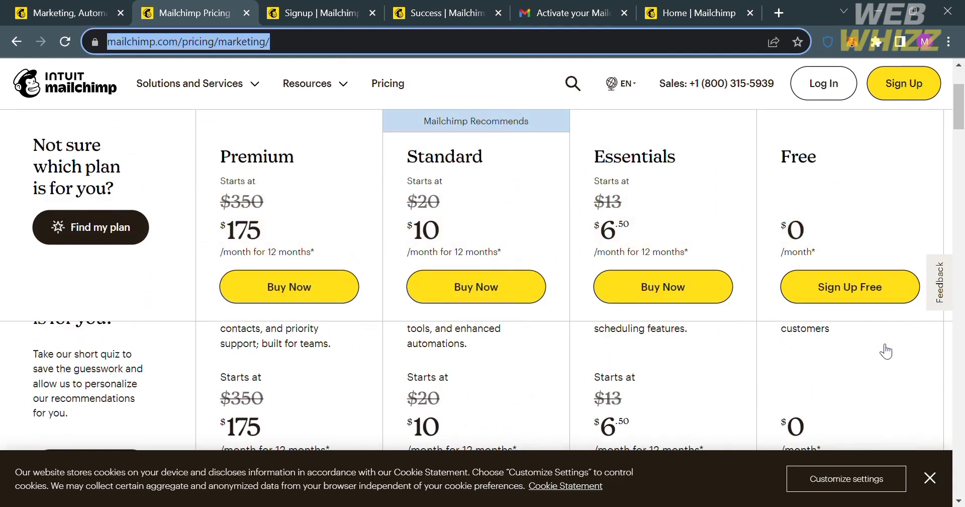
scroll(884, 352, down, 5)
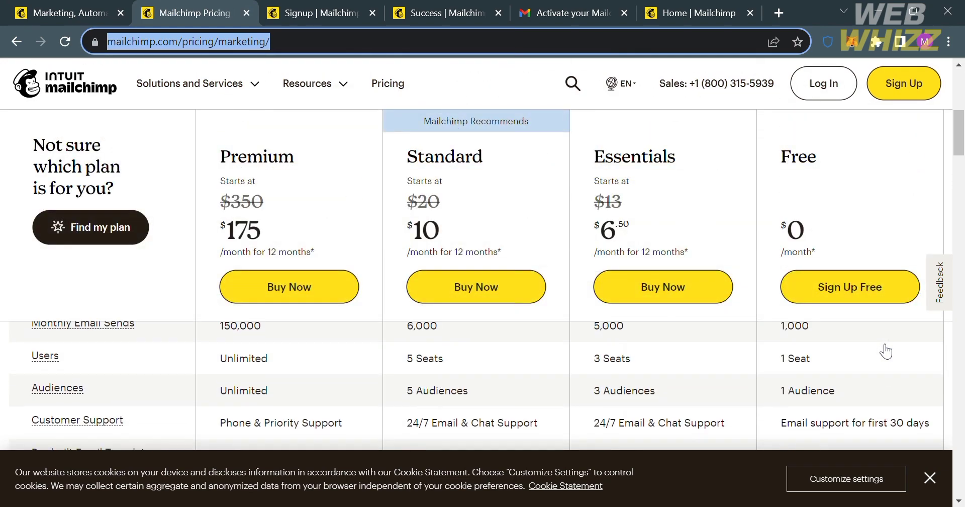
Step: Open the sign-up page for the Free plan and review its form down to the Sign up button
click(871, 303)
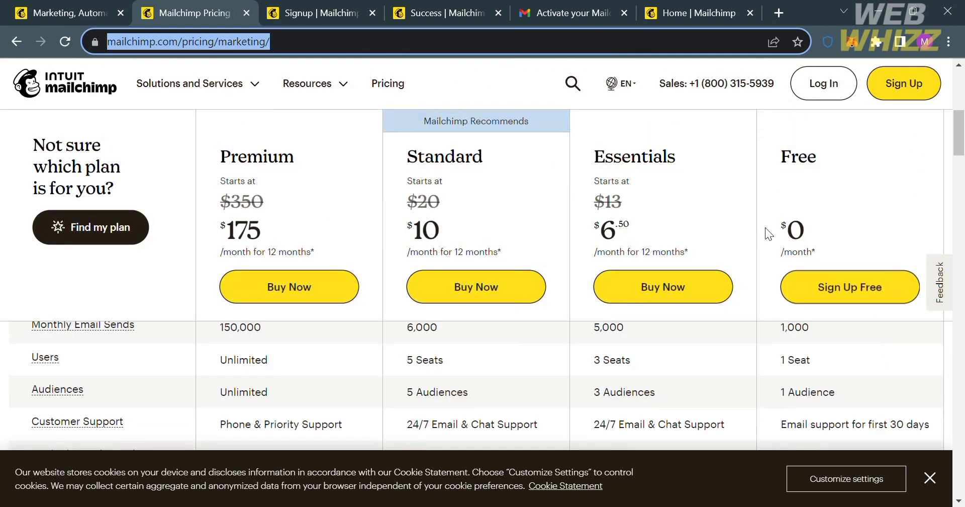
scroll(692, 392, down, 2)
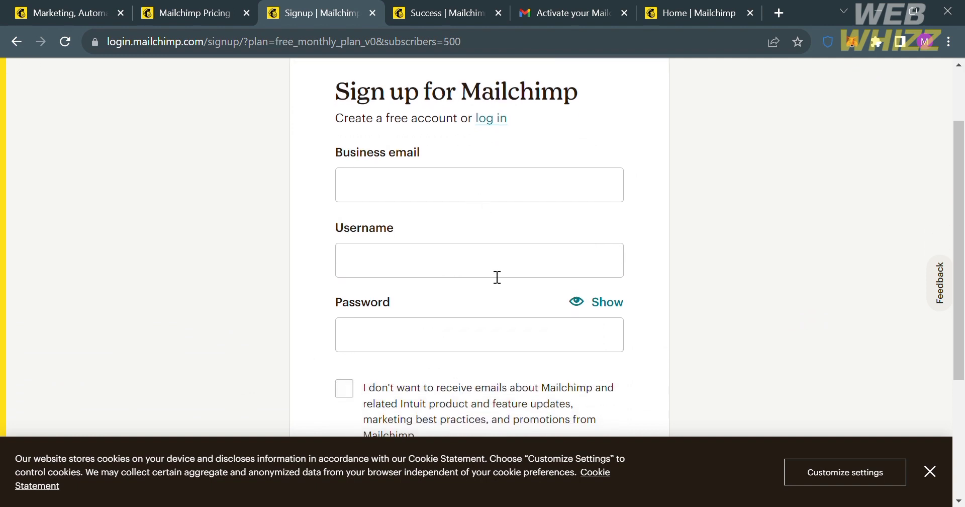
scroll(498, 277, down, 1)
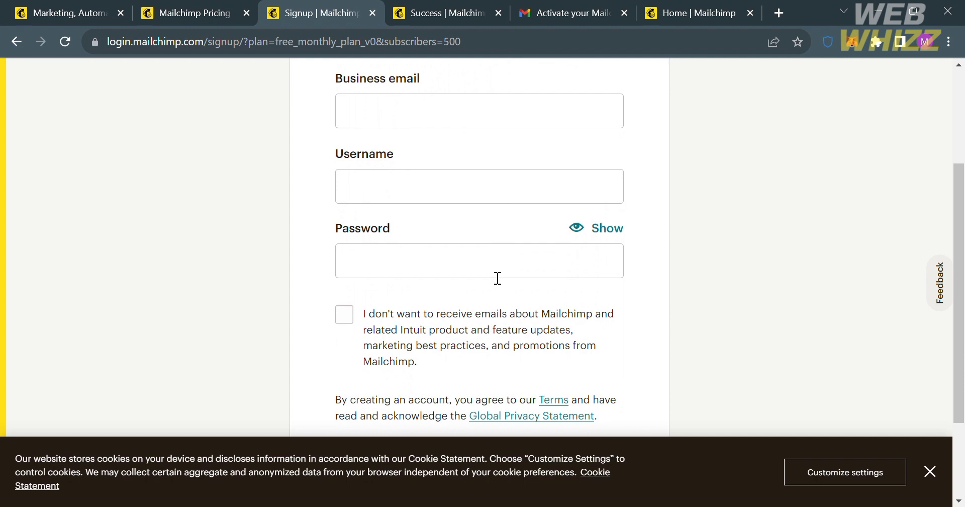
scroll(498, 278, down, 2)
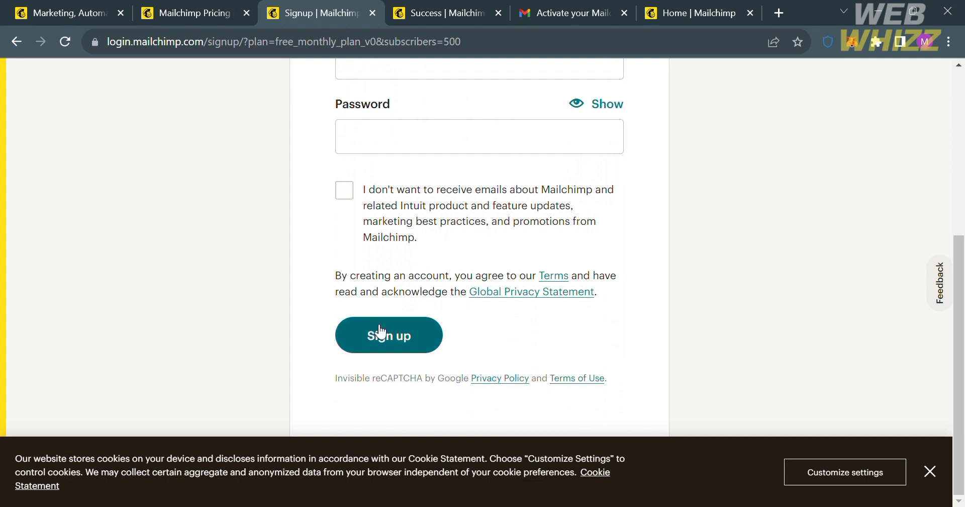
Step: View the sign-up success page and the account activation email in Gmail
click(446, 6)
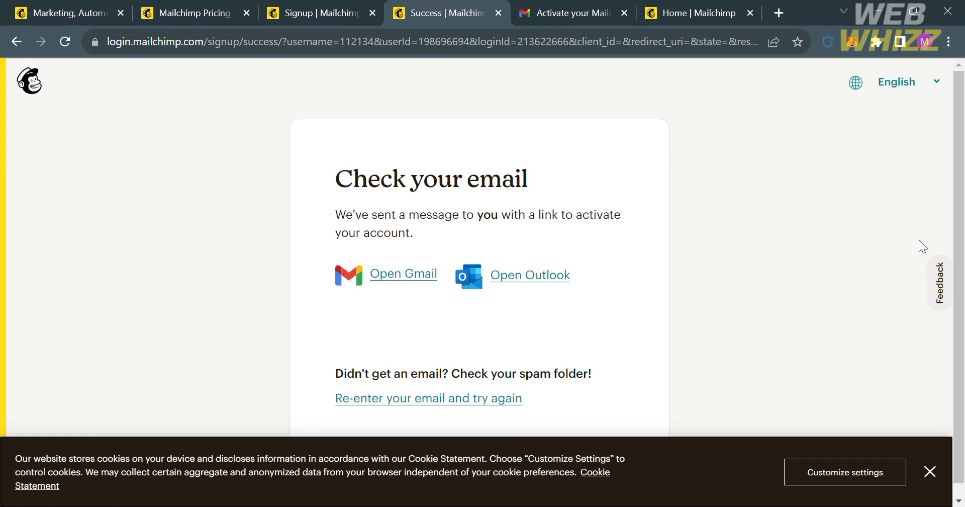
key(ctrl+Tab)
scroll(622, 416, down, 4)
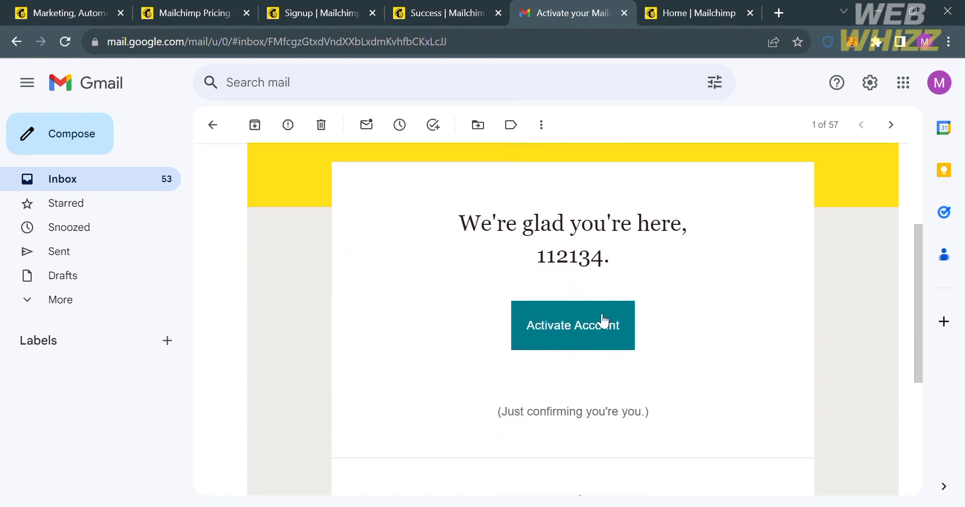
Step: Switch to the Mailchimp account and examine the All campaigns page with its status and type filters
click(740, 7)
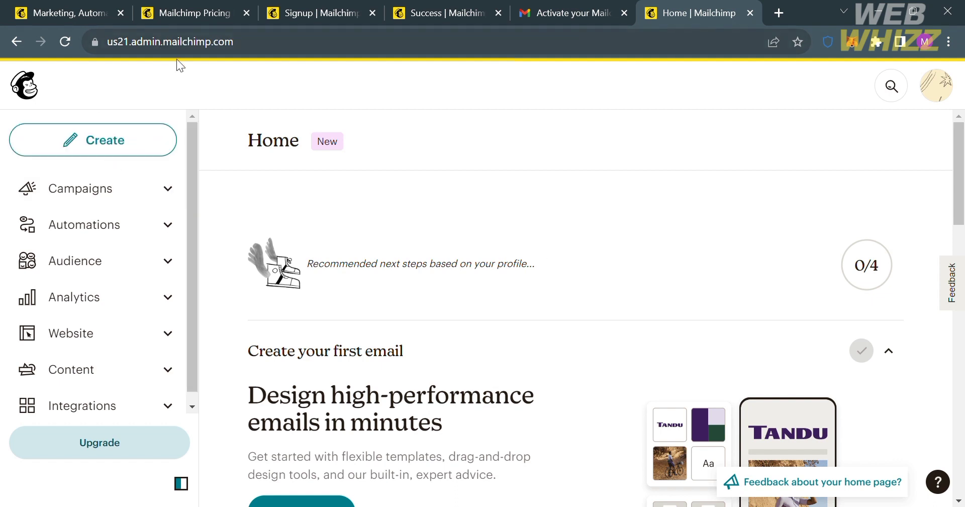
click(111, 188)
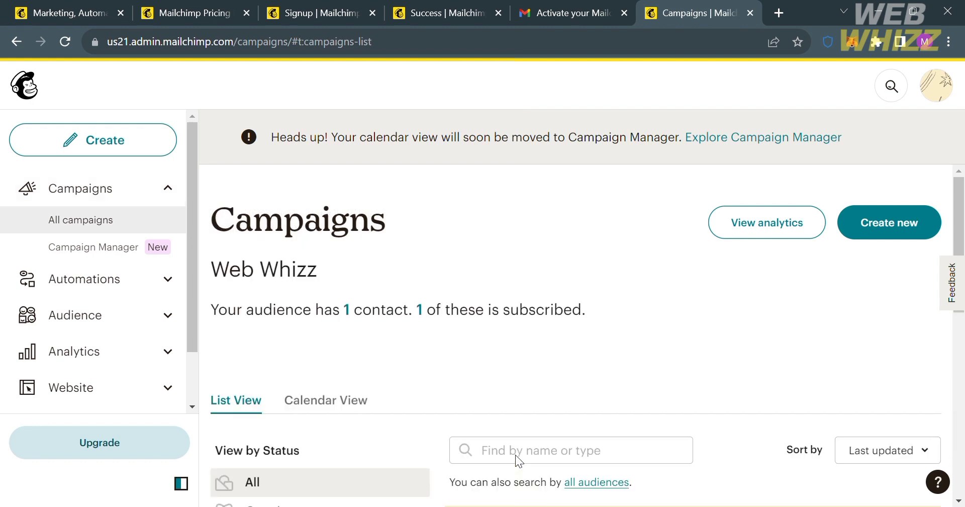
scroll(537, 379, down, 4)
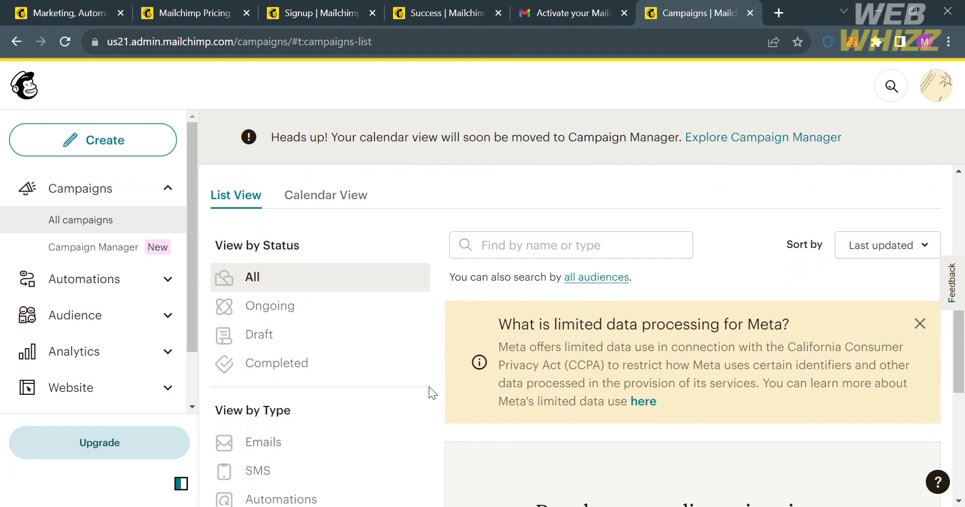
scroll(599, 370, down, 5)
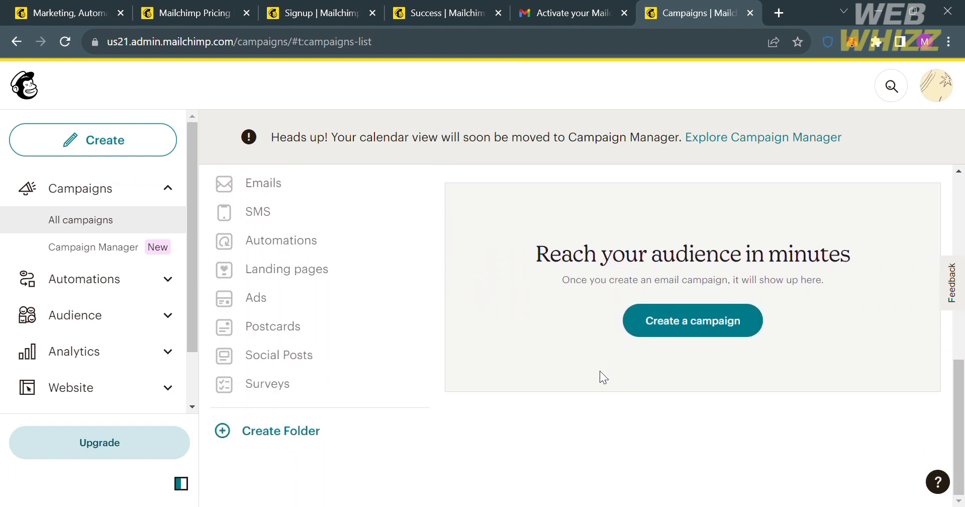
Step: Open the Automations overview and review the popular pre-built customer journeys and the guides below them
click(160, 280)
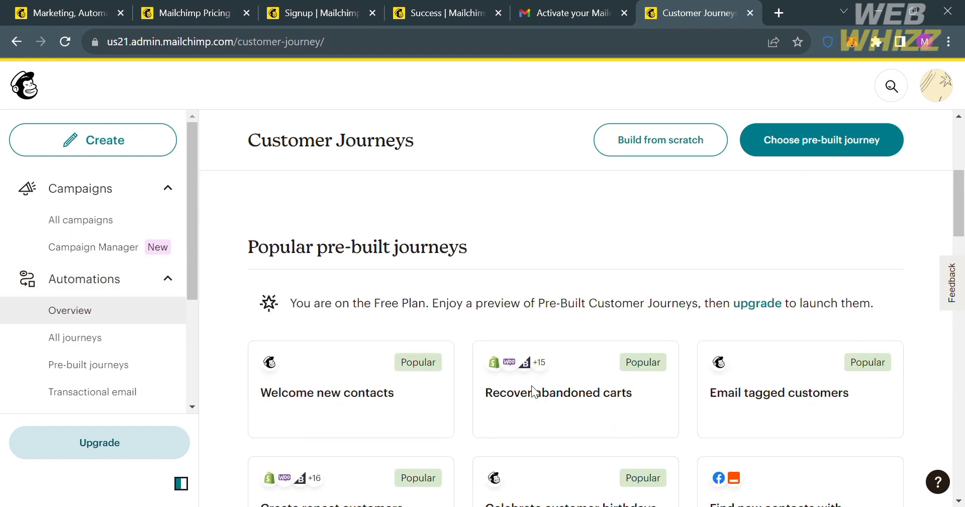
scroll(534, 391, down, 3)
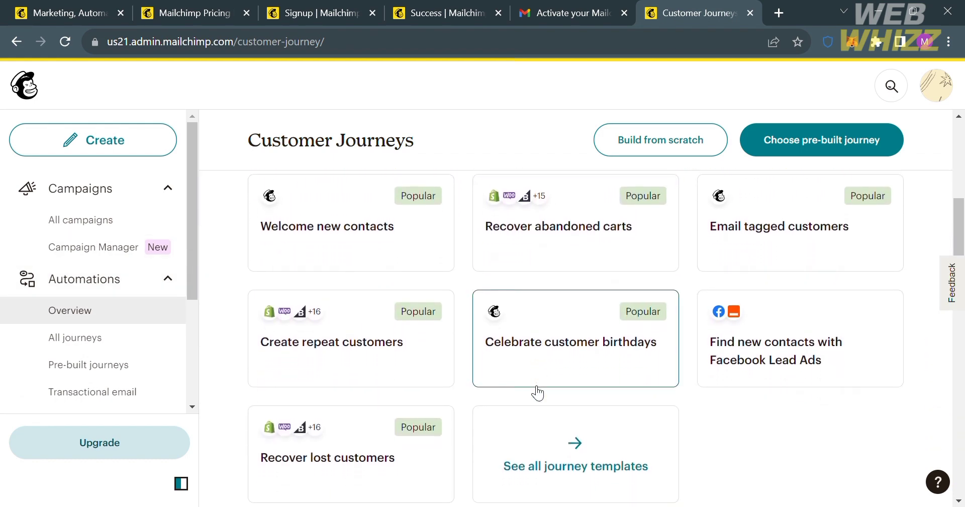
scroll(537, 392, down, 10)
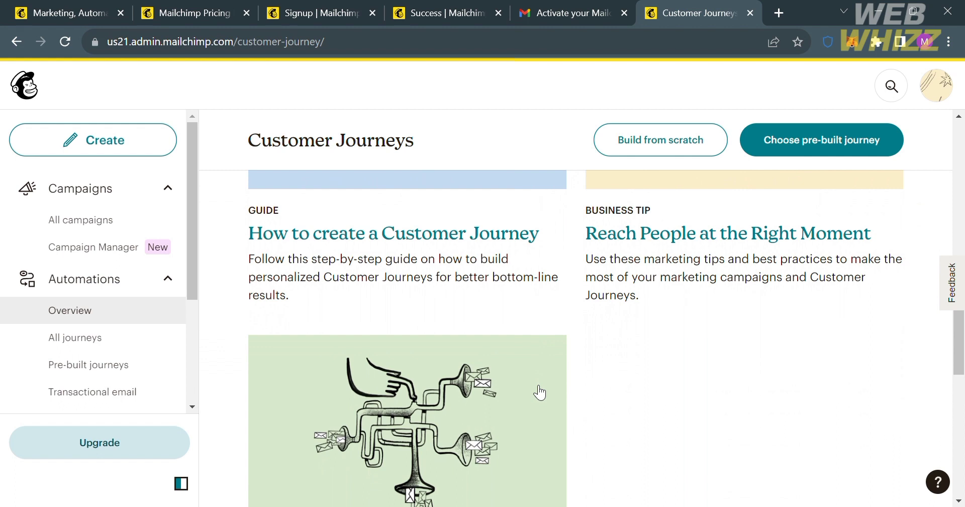
Step: Open the Audience dashboard and look through its learning resources and tips for adding contacts
scroll(134, 410, down, 4)
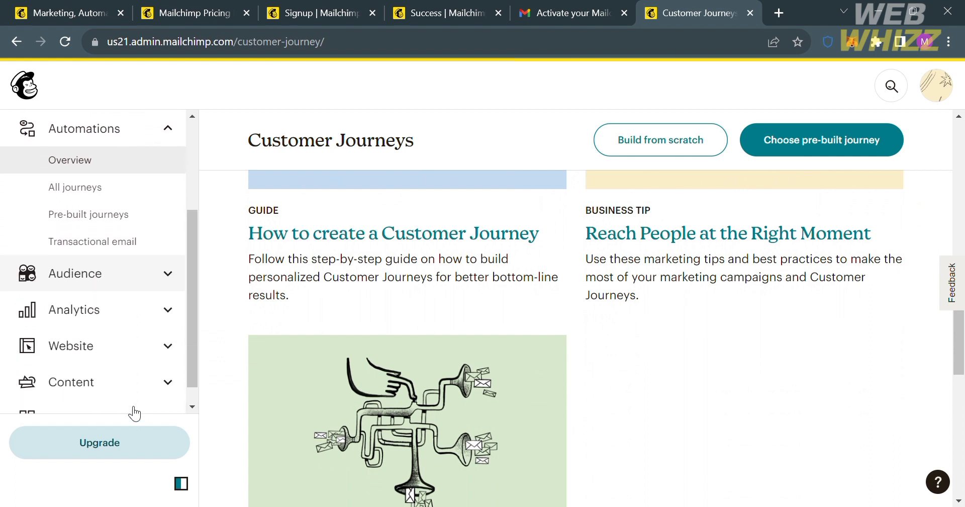
click(150, 247)
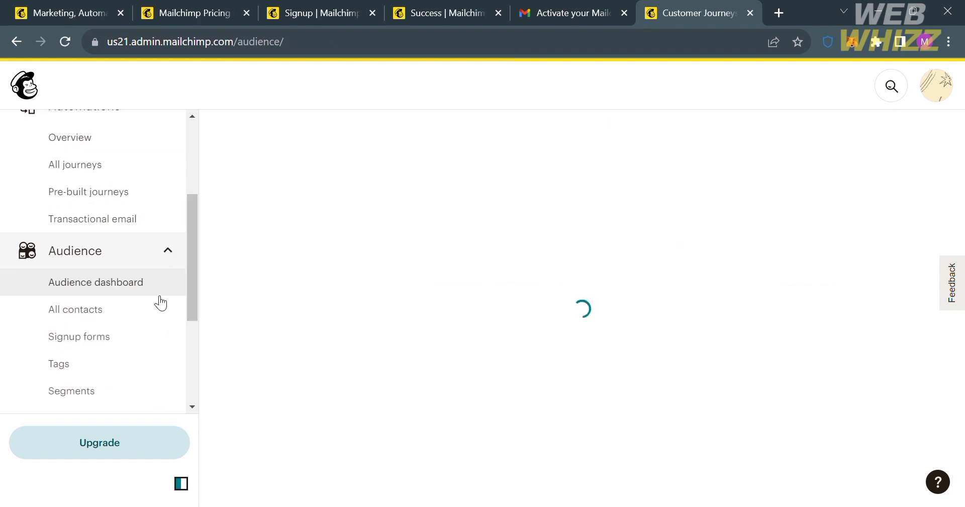
scroll(448, 465, down, 6)
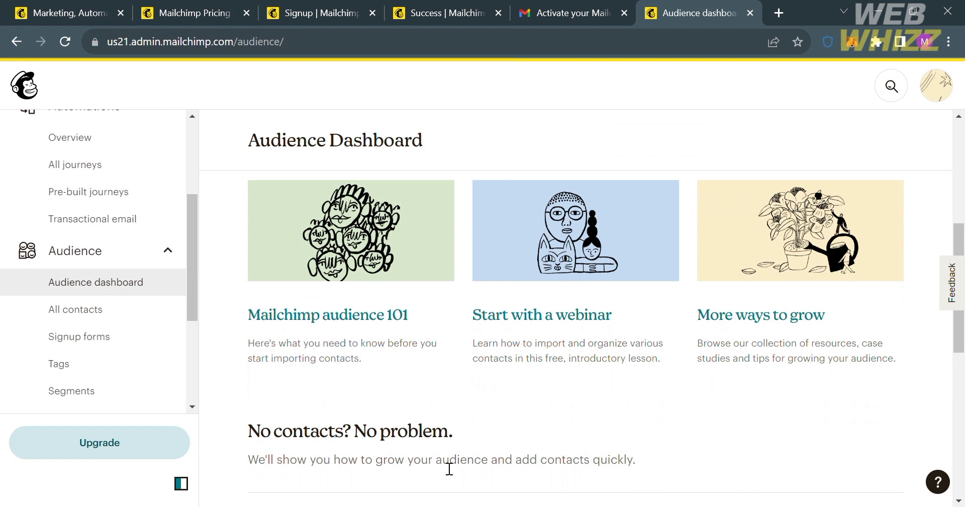
Step: Open the Analytics email dashboard and dismiss the feedback survey, the sample data introduction and the Standard plan upgrade banner
scroll(166, 390, down, 3)
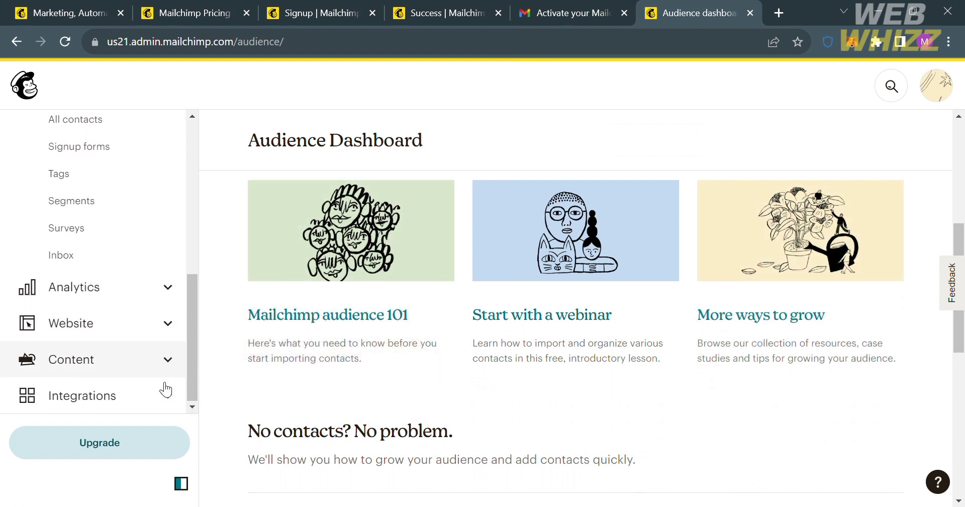
click(129, 290)
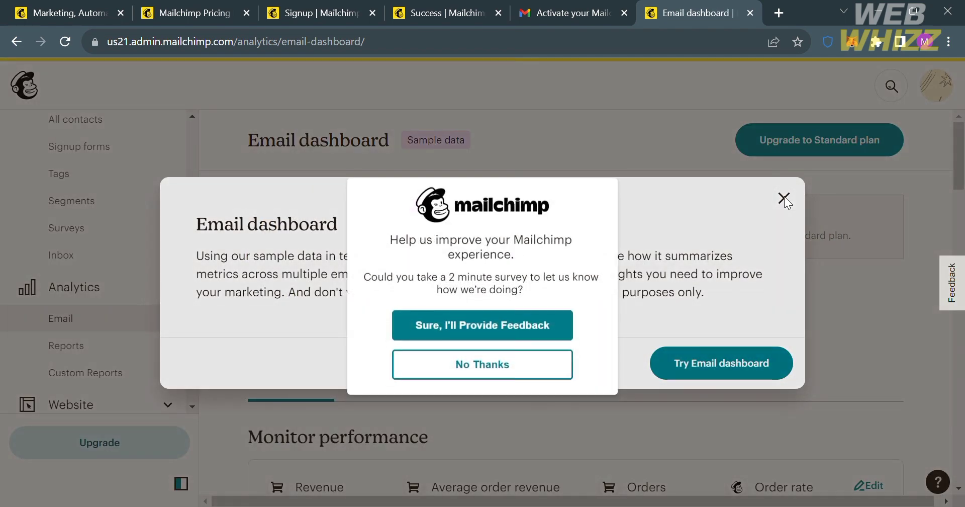
click(490, 362)
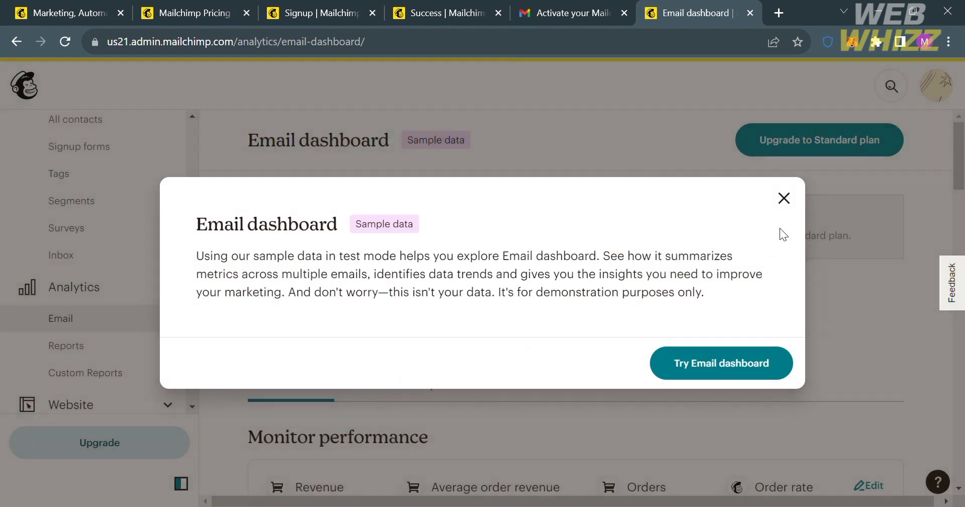
click(784, 199)
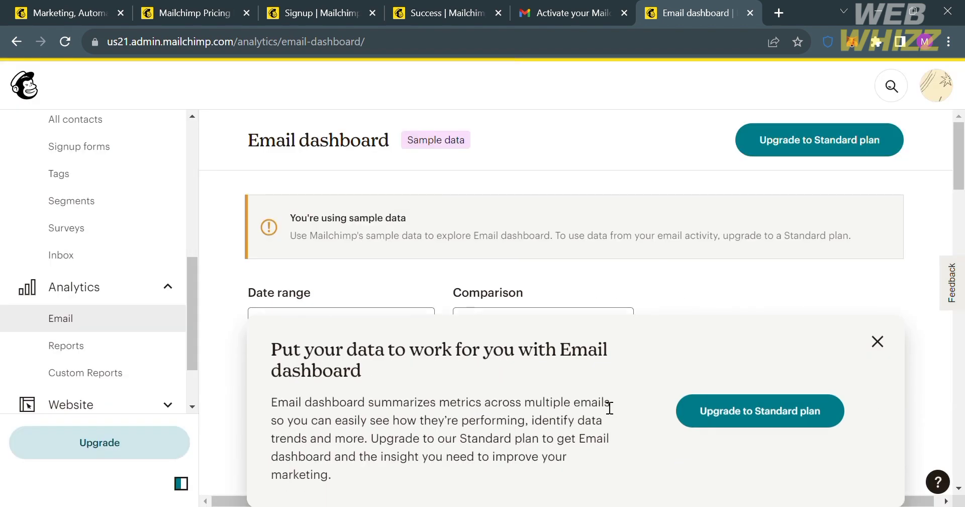
click(880, 343)
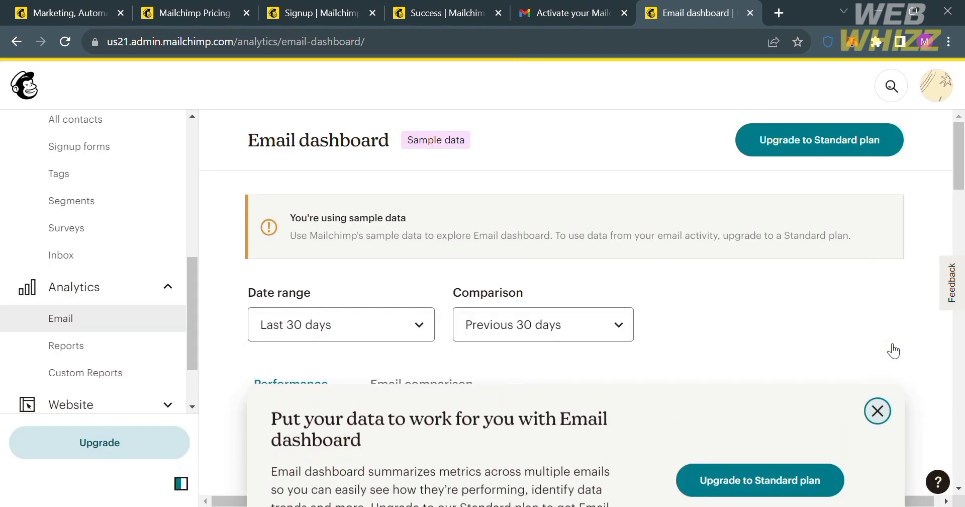
Step: Examine the email dashboard's Monitor performance metrics and the Replicate successful emails table
scroll(887, 343, down, 3)
scroll(888, 342, down, 1)
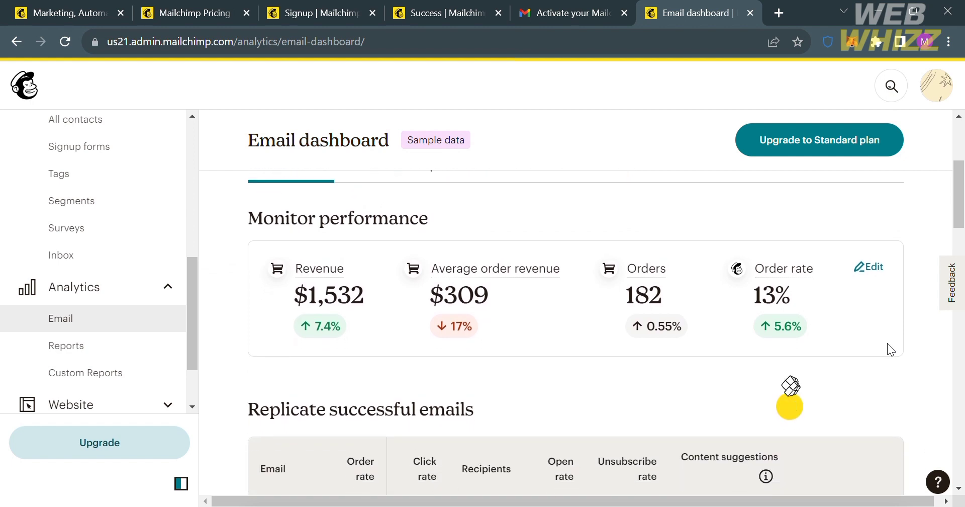
scroll(888, 343, down, 1)
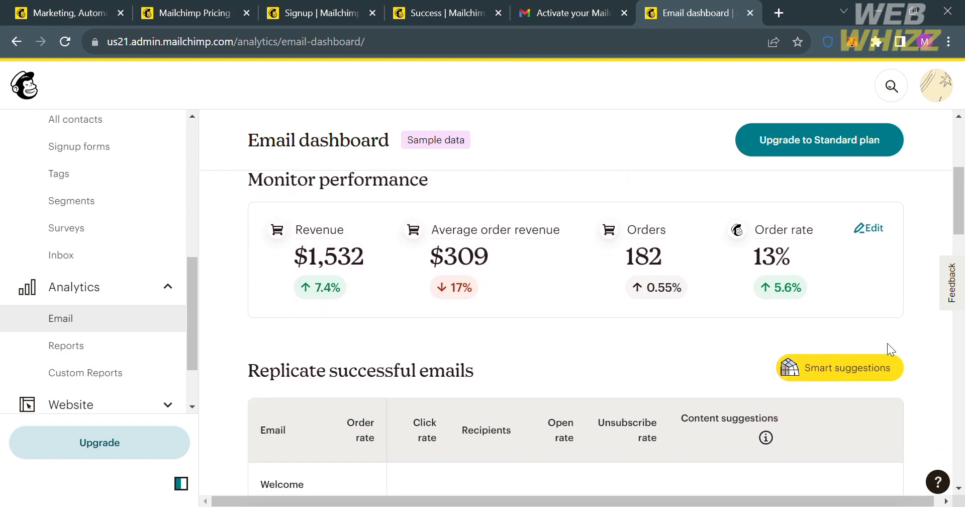
scroll(887, 343, up, 3)
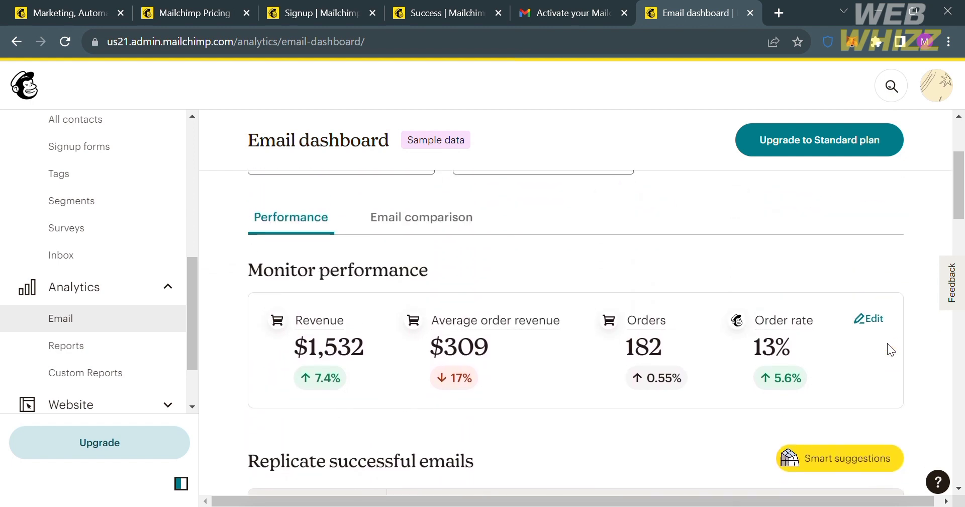
scroll(887, 344, down, 6)
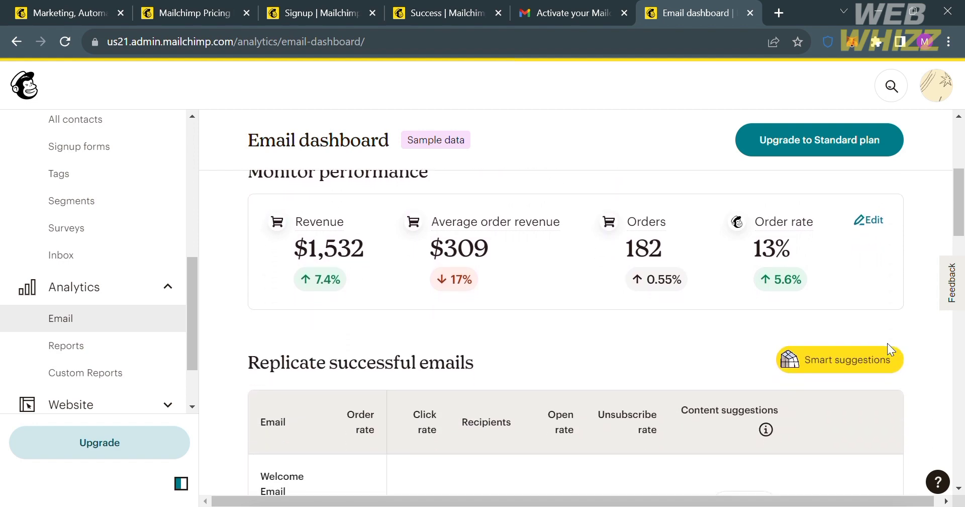
scroll(888, 343, down, 3)
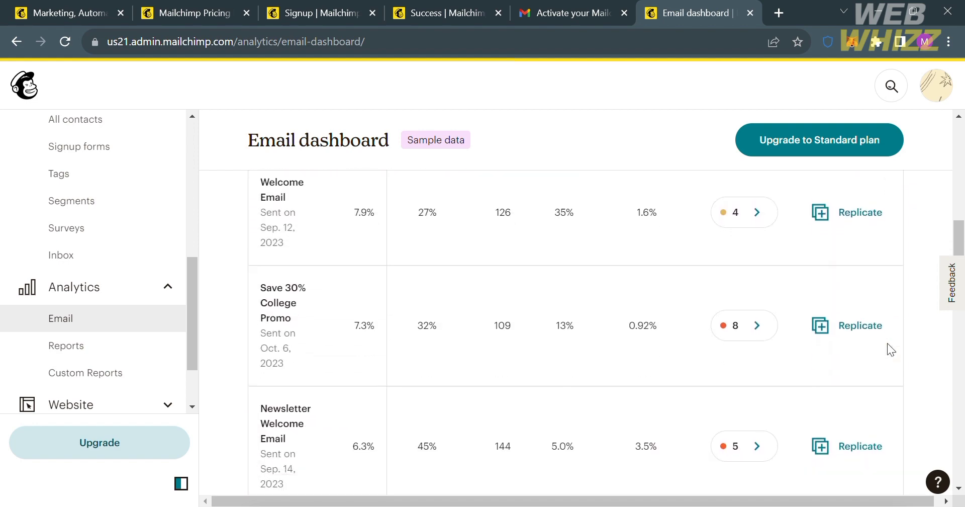
scroll(887, 343, up, 10)
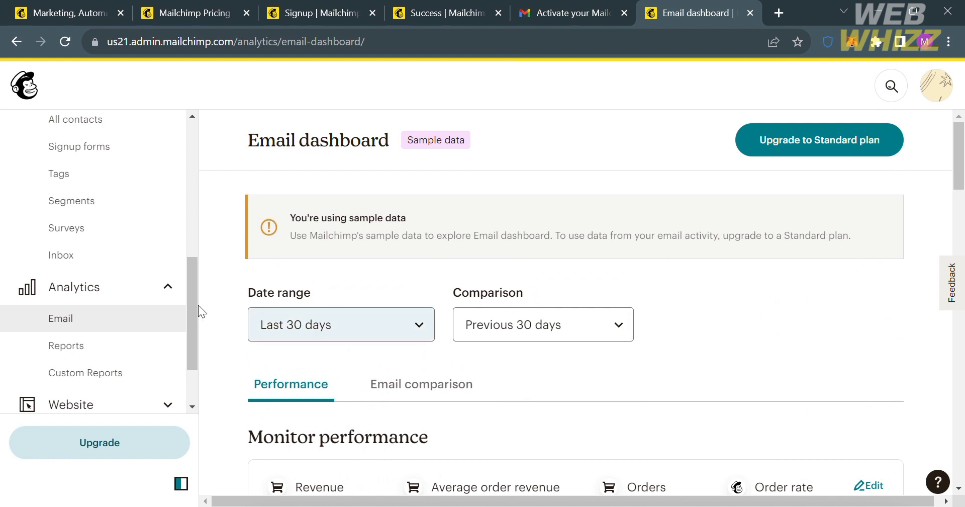
Step: Open the Website dashboard and review its starting options for designing a site, selling products and offering services
scroll(129, 371, down, 2)
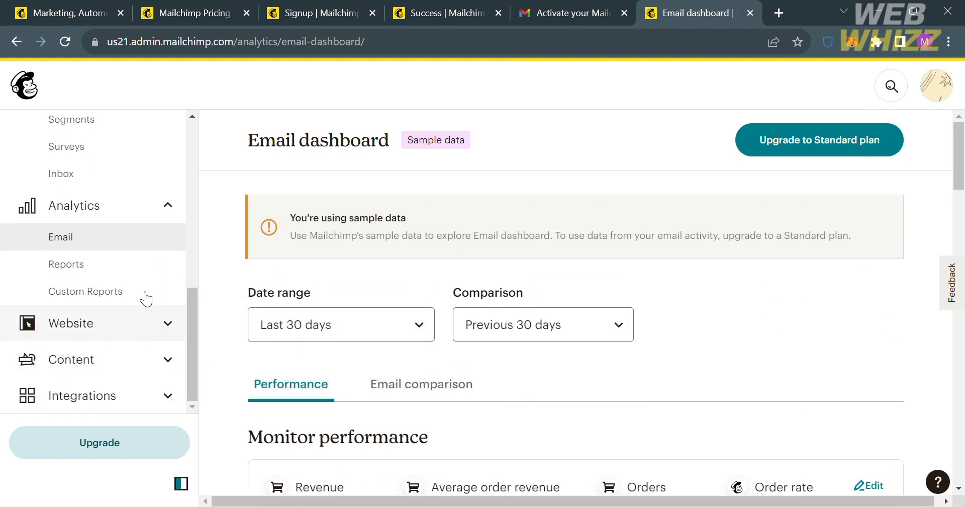
click(145, 331)
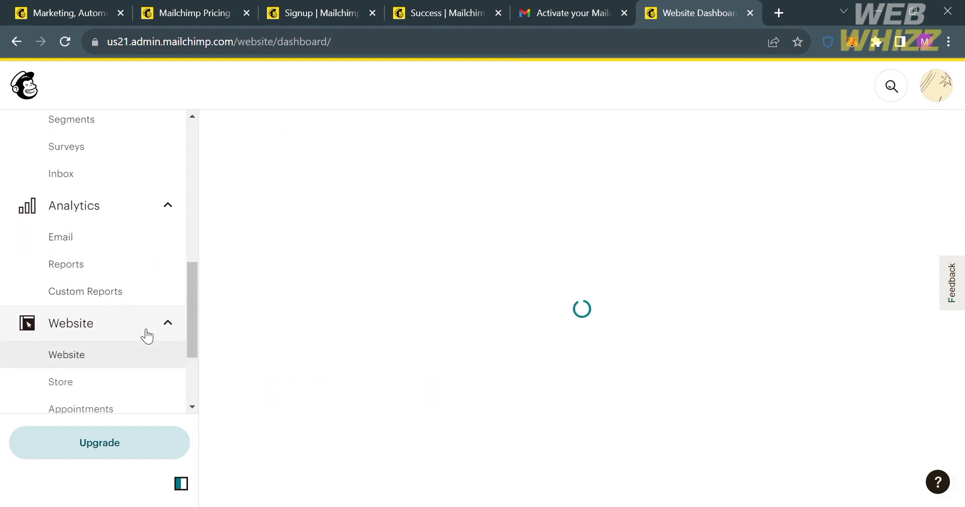
scroll(616, 309, down, 3)
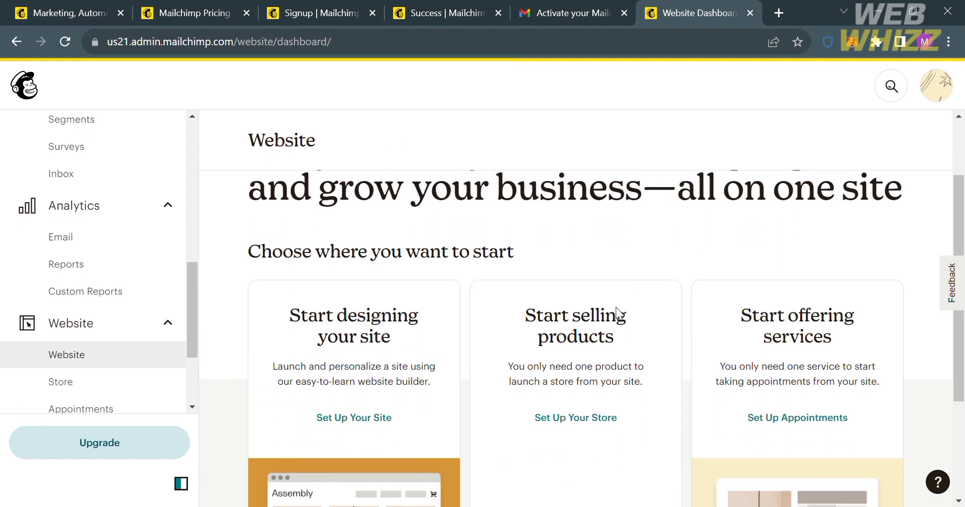
scroll(616, 309, up, 2)
scroll(620, 318, down, 3)
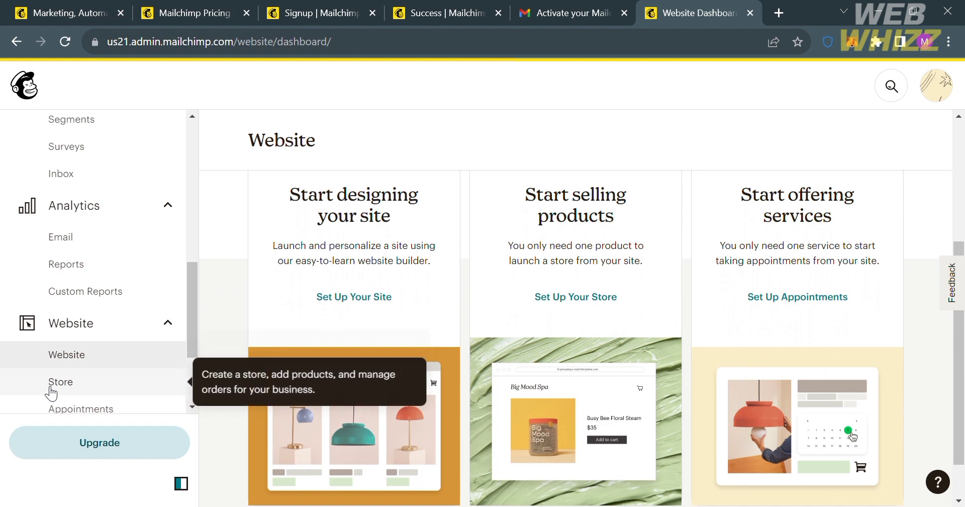
Step: Open the Content section's Creative Assistant page and view the section's other entries, My files and Email templates
scroll(51, 393, down, 3)
click(64, 361)
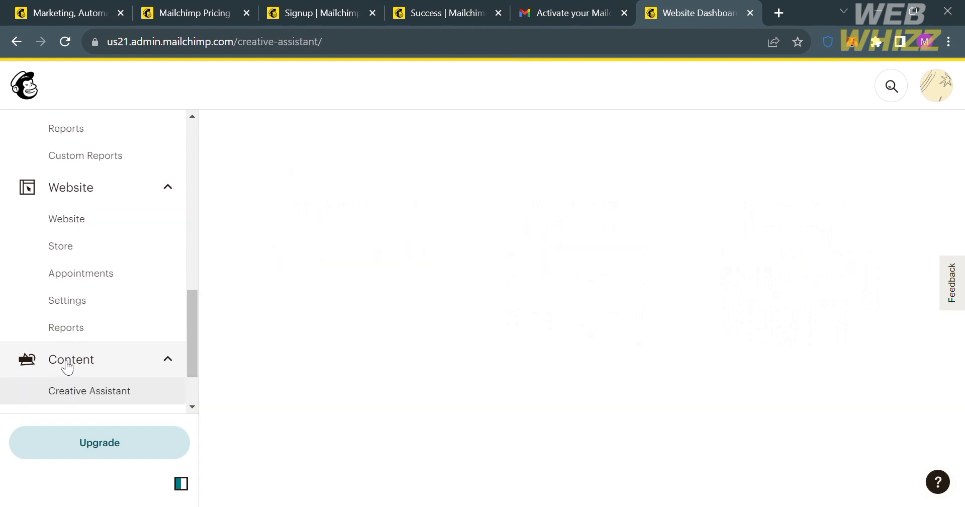
scroll(125, 357, down, 2)
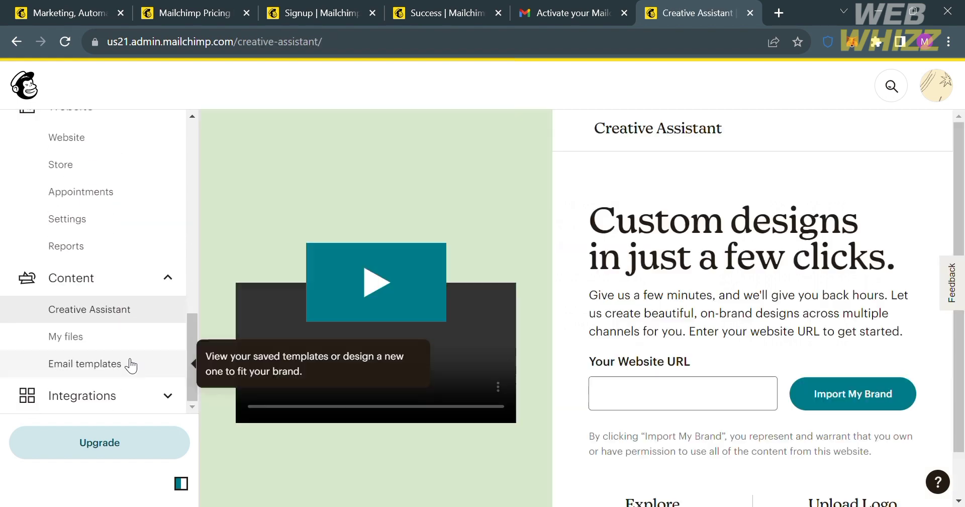
Step: Open the Integrations Discover page and browse its category filters and the available app integrations
click(127, 406)
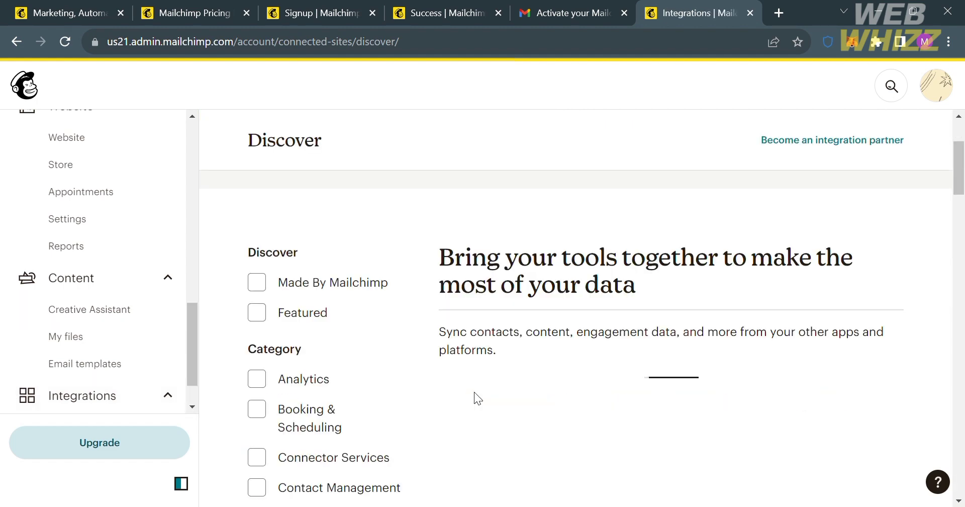
scroll(477, 399, down, 15)
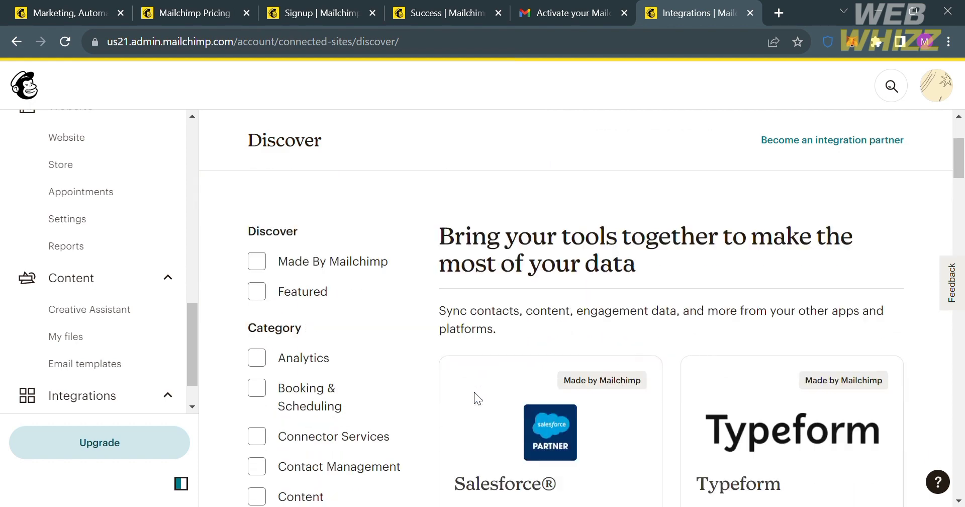
scroll(480, 399, down, 4)
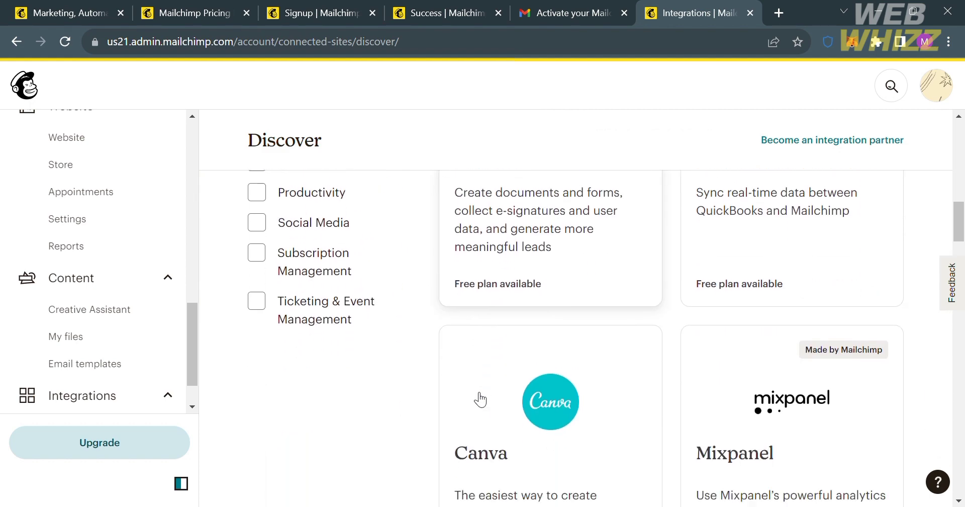
scroll(480, 399, down, 6)
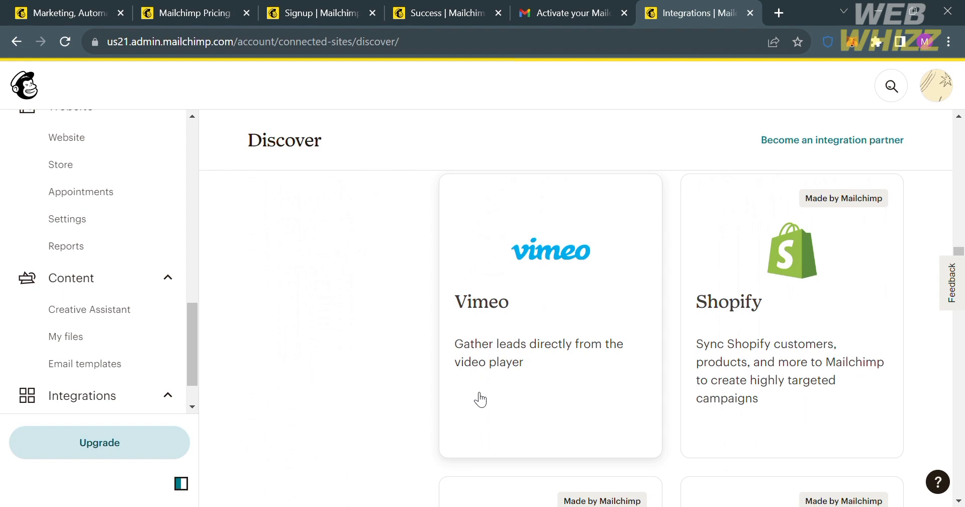
scroll(480, 399, down, 6)
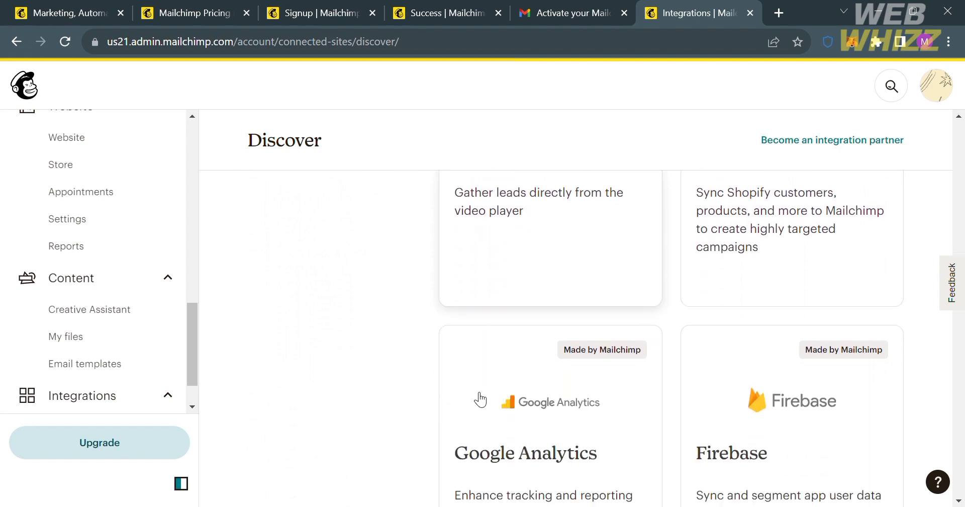
scroll(480, 398, up, 20)
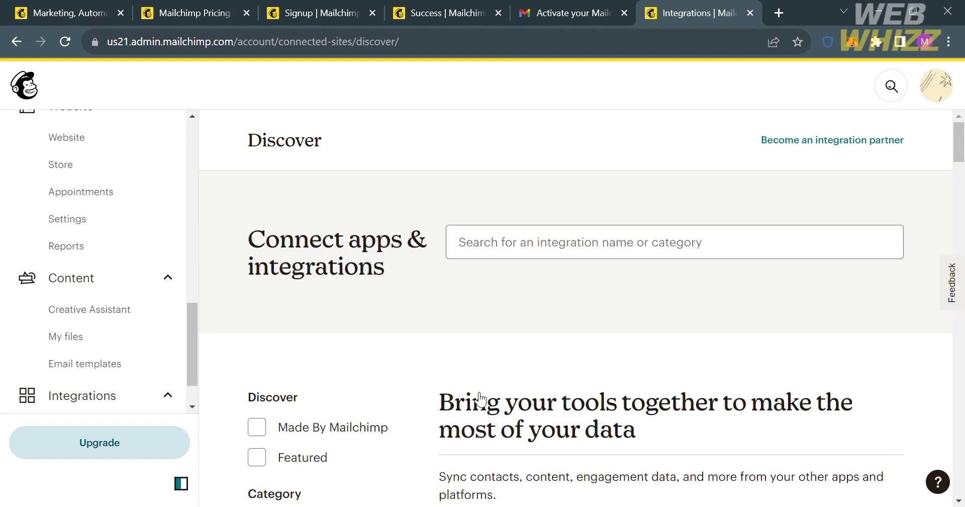
Step: Return to the All campaigns page from the Integrations page
scroll(83, 270, up, 10)
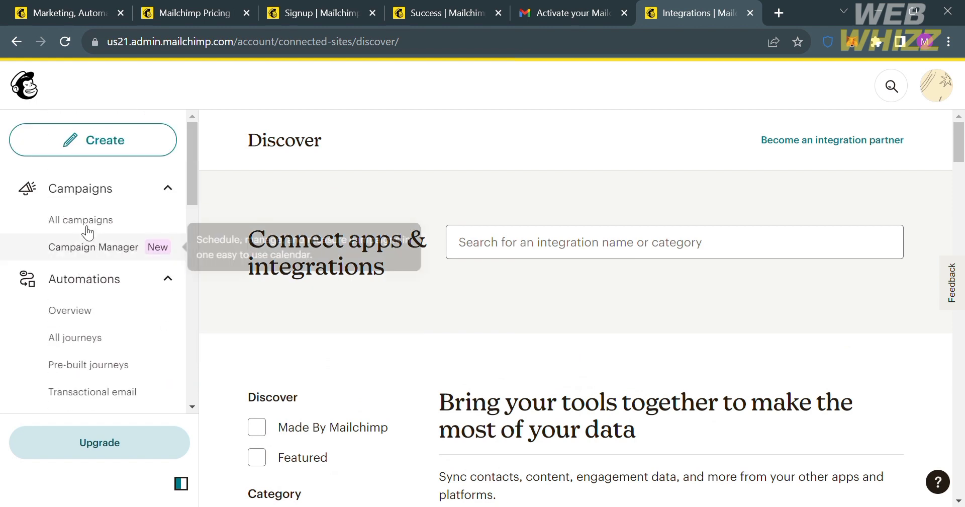
click(92, 194)
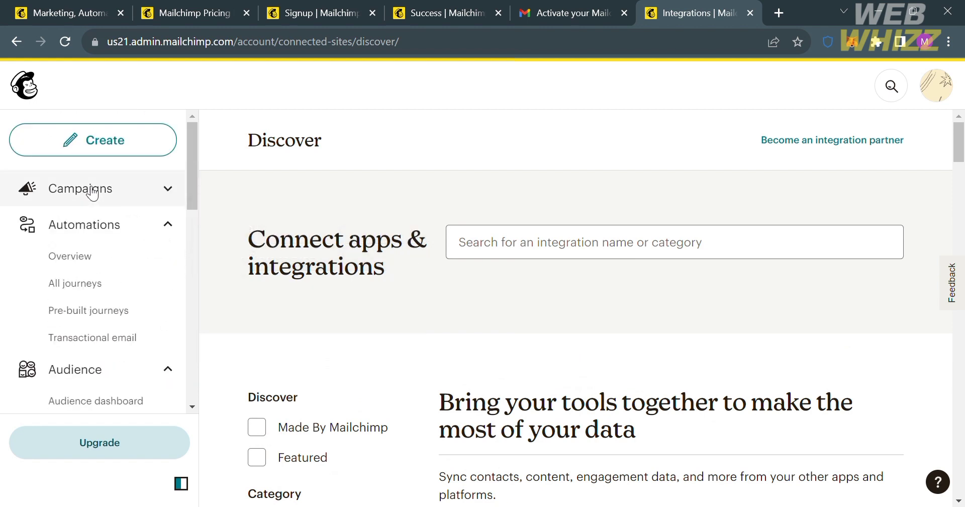
click(92, 193)
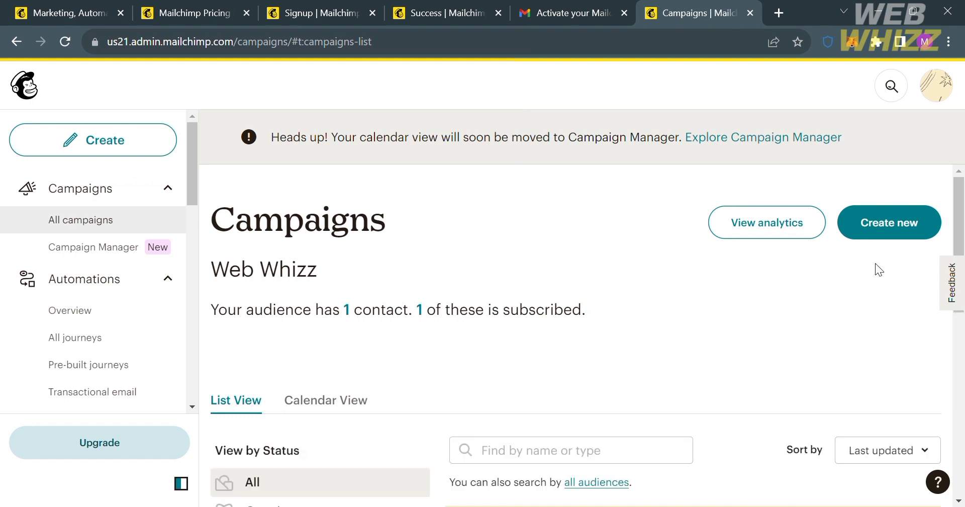
Step: Start creating a new campaign and review the suggested Regular email, Automation and Landing page options
click(899, 227)
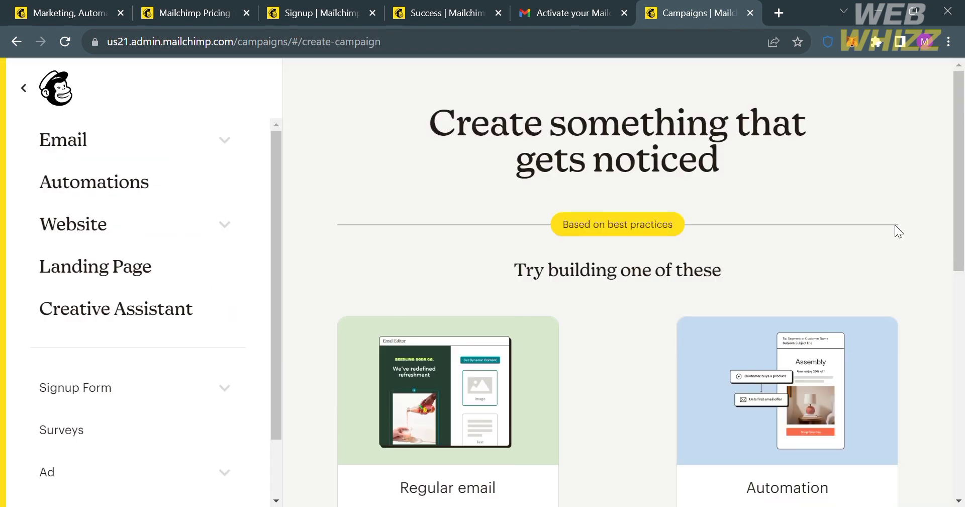
scroll(650, 415, down, 3)
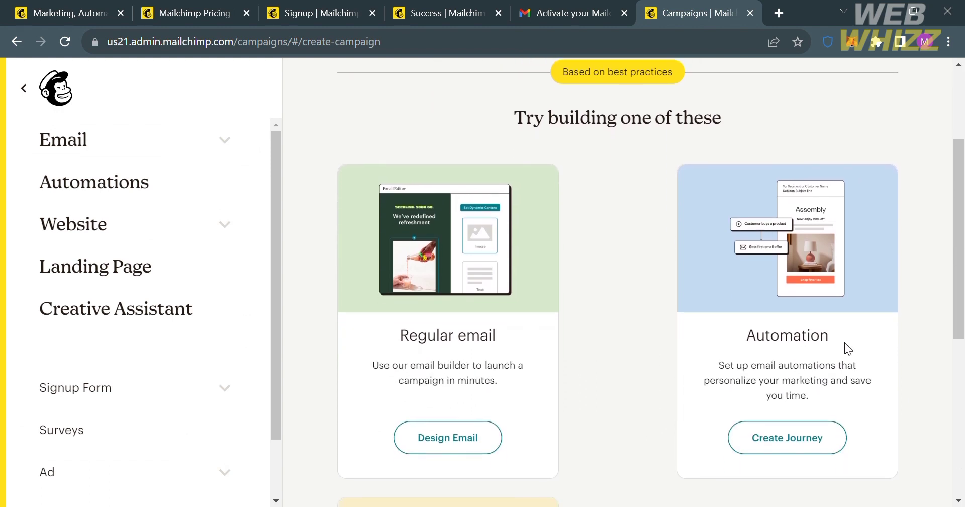
scroll(708, 388, down, 2)
scroll(707, 389, down, 4)
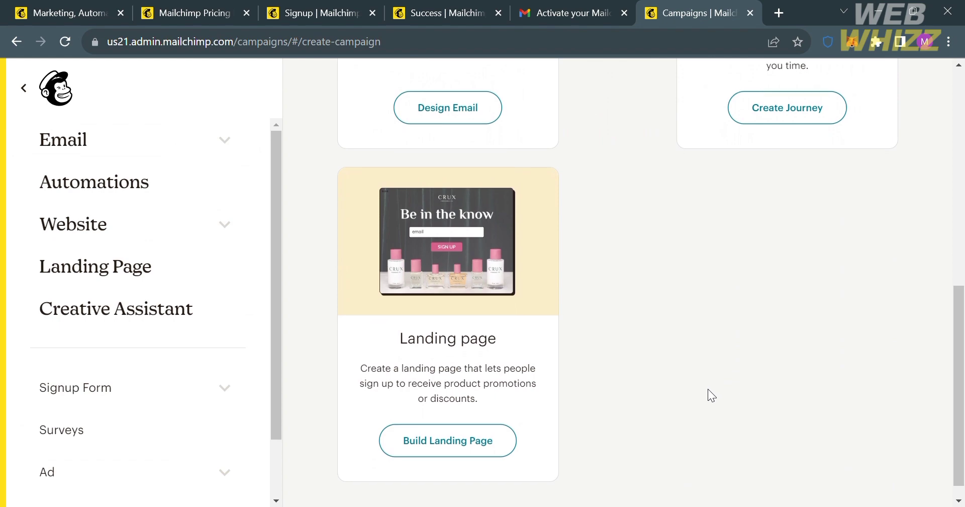
Step: Start designing a Regular email campaign and review its To, From, Subject, Send time and Content sections
scroll(708, 388, up, 7)
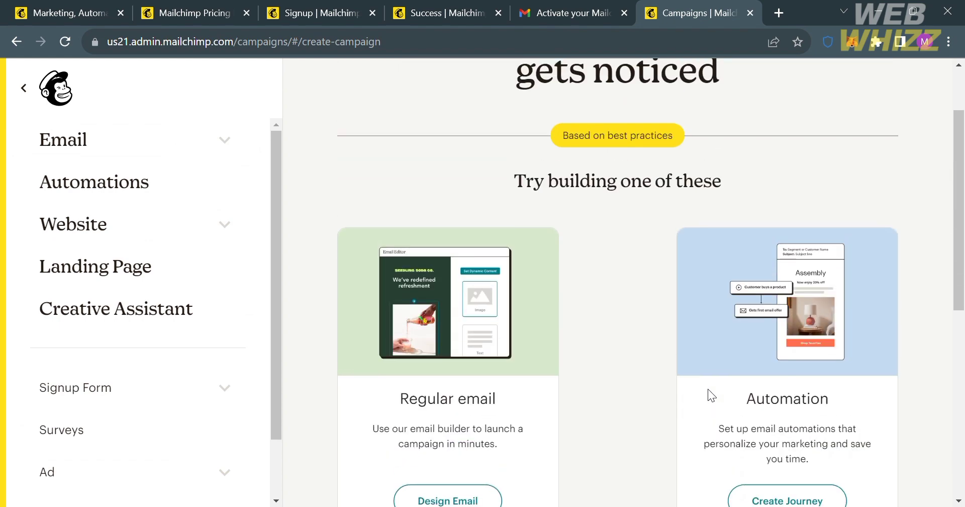
scroll(708, 388, down, 2)
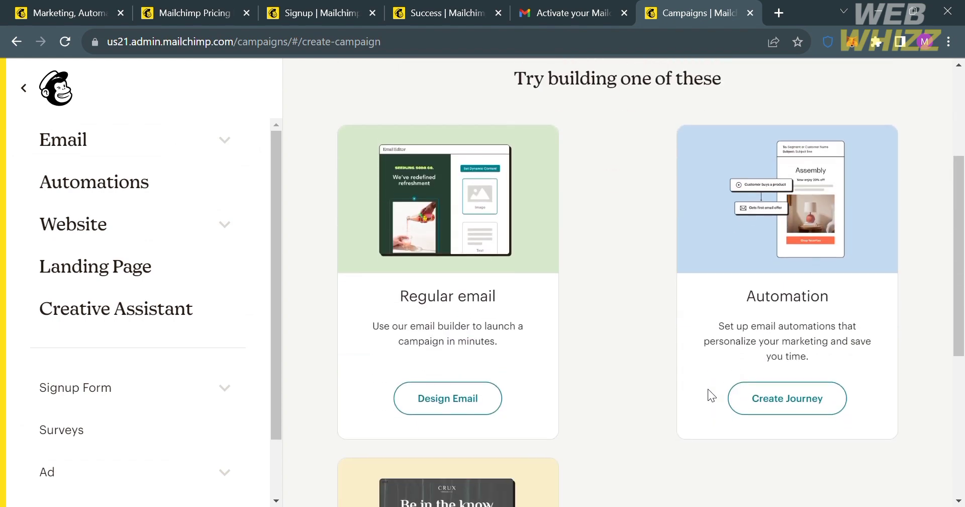
click(431, 405)
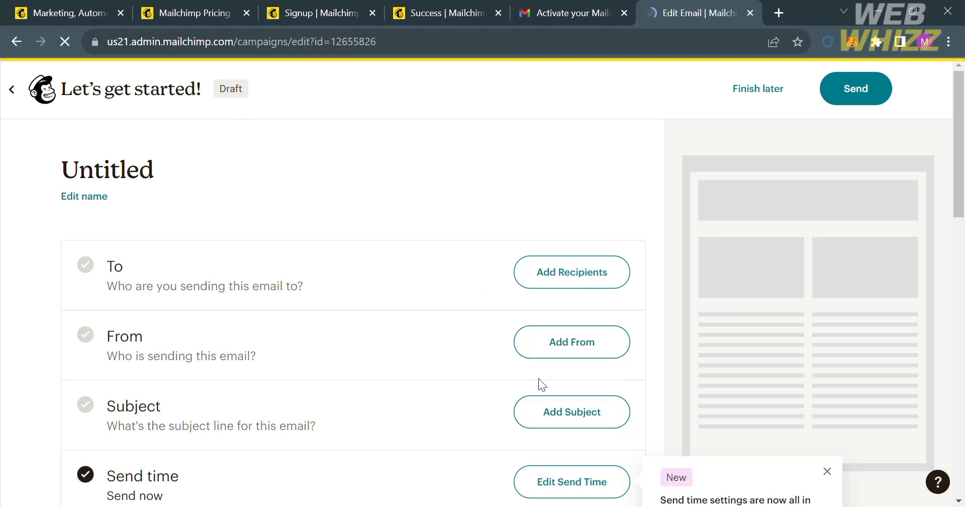
scroll(426, 302, down, 2)
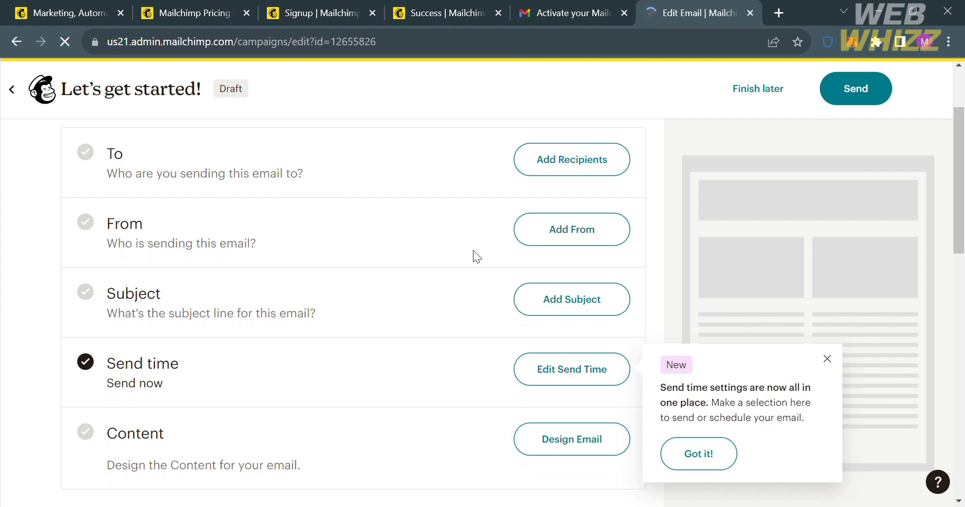
scroll(516, 400, down, 3)
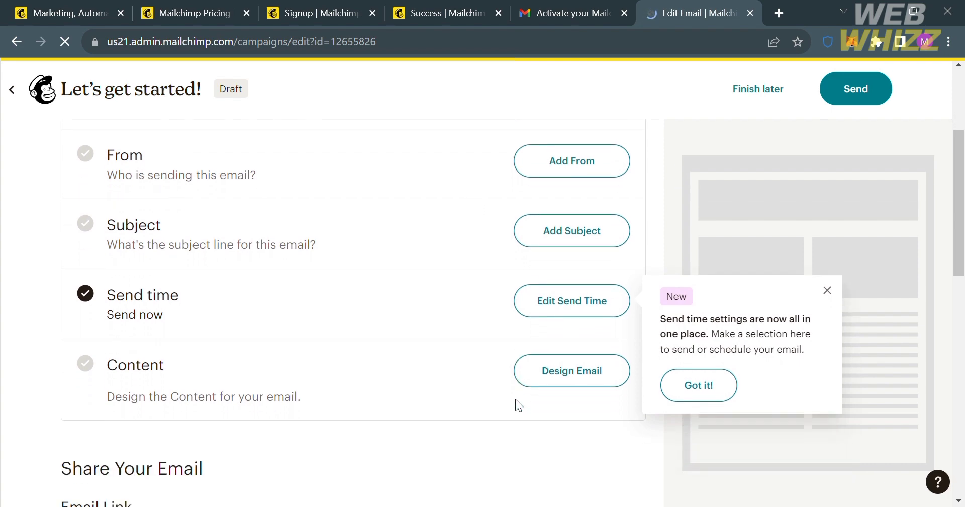
scroll(520, 405, up, 5)
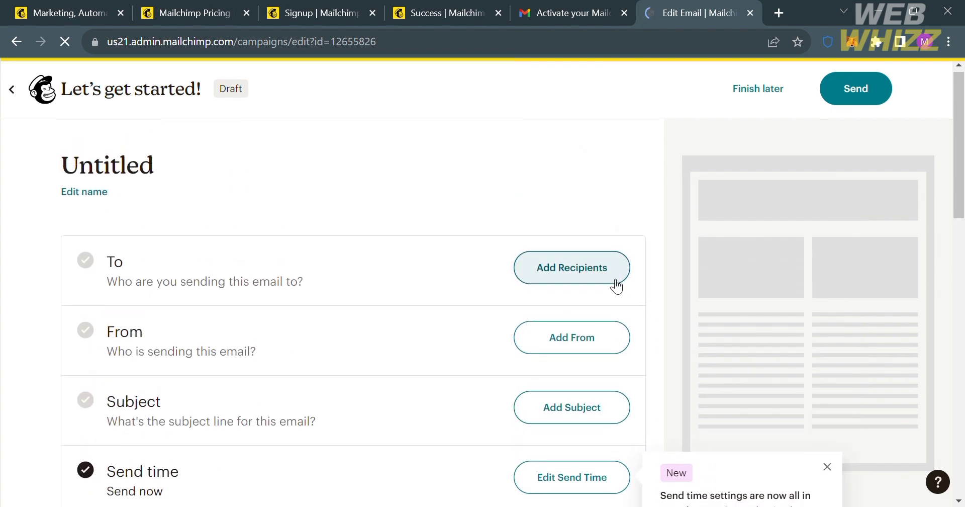
Step: Open the contact import from the email's recipients section and continue with the Import from another service method
click(628, 267)
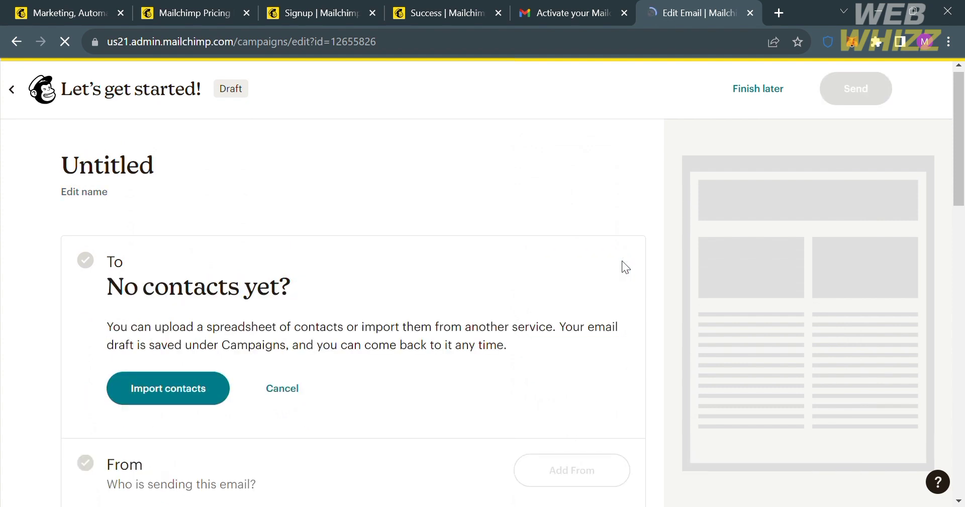
scroll(290, 360, down, 4)
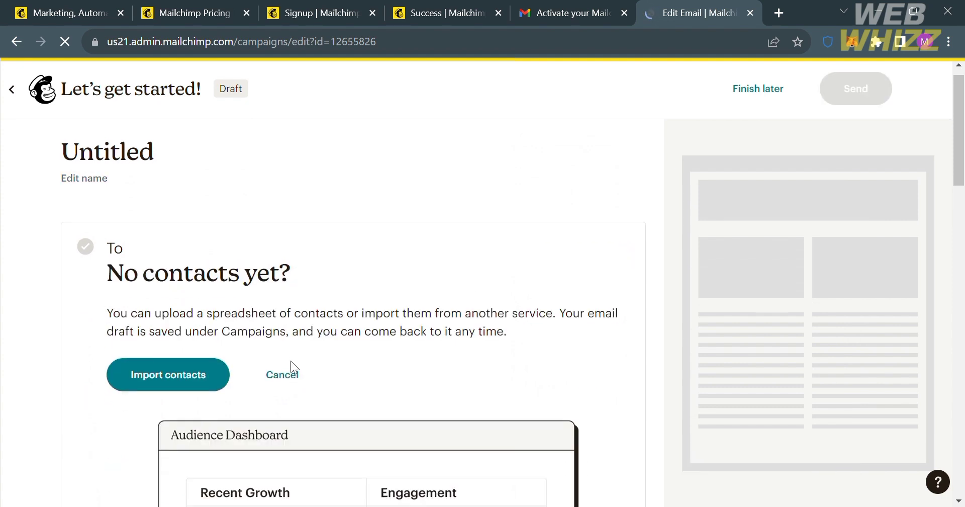
scroll(198, 183, down, 4)
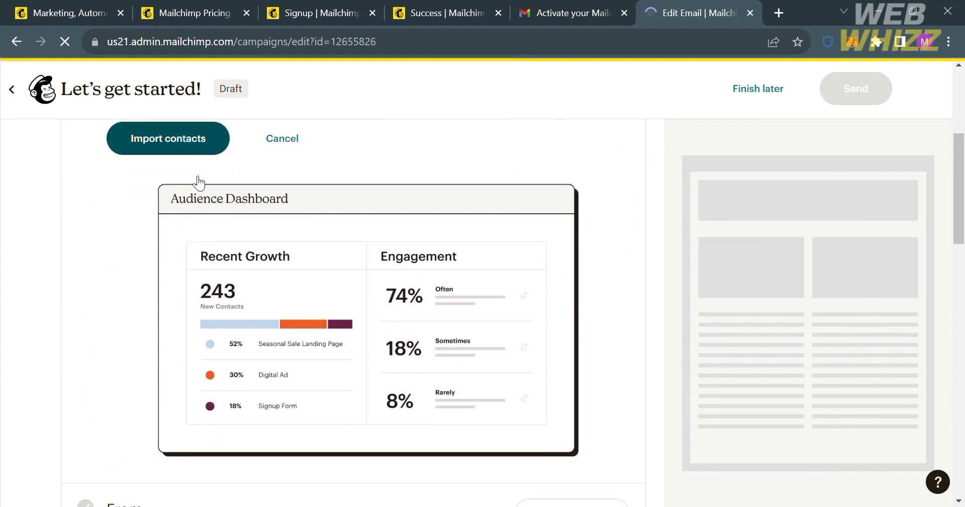
scroll(200, 183, up, 4)
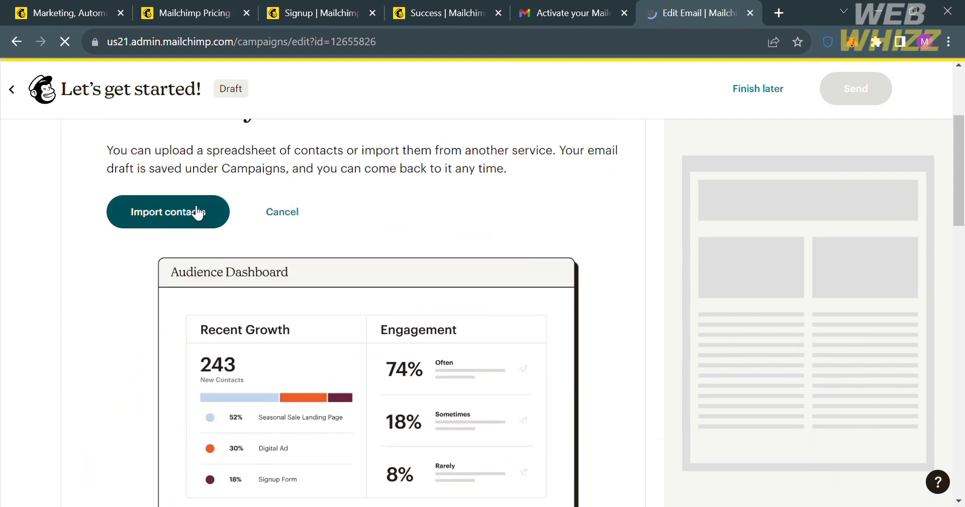
click(197, 212)
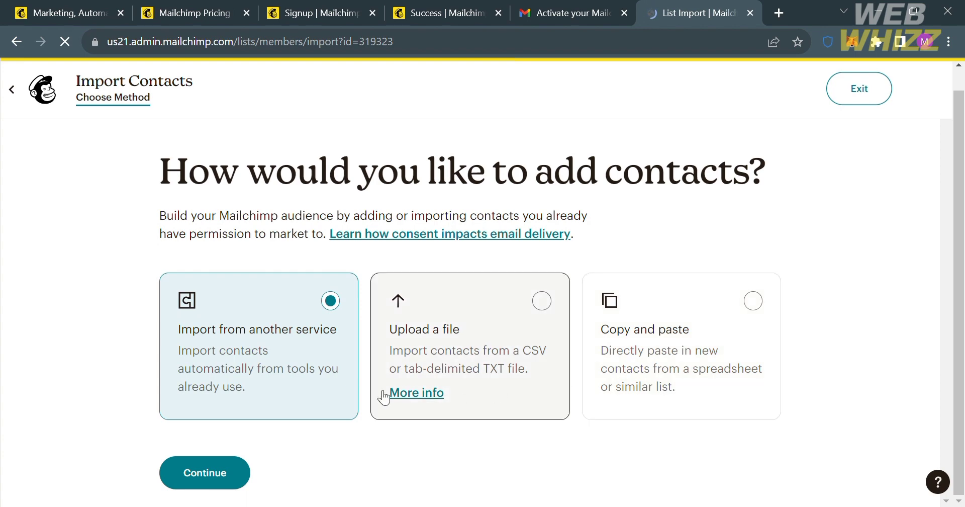
click(208, 475)
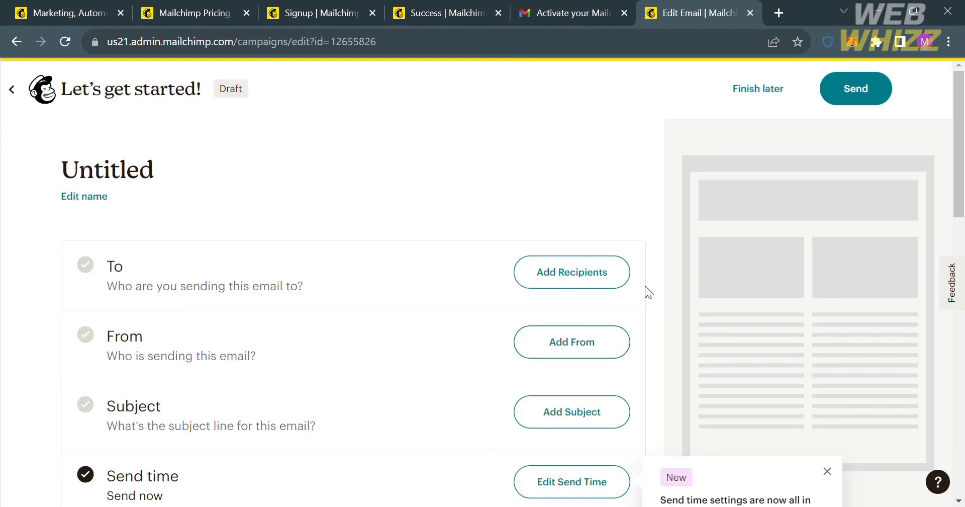
Step: Enter the sender's name and email address in the email's From section and save them
click(605, 351)
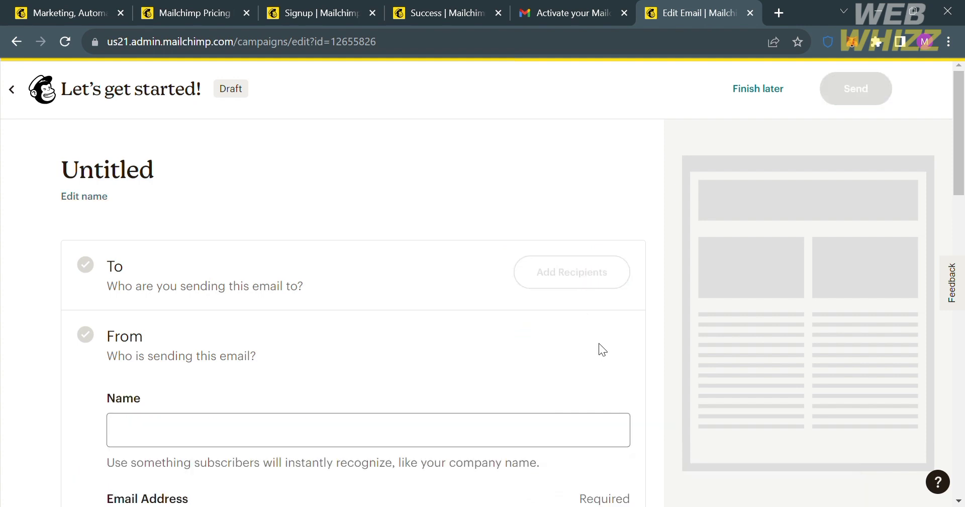
click(420, 438)
scroll(418, 439, down, 2)
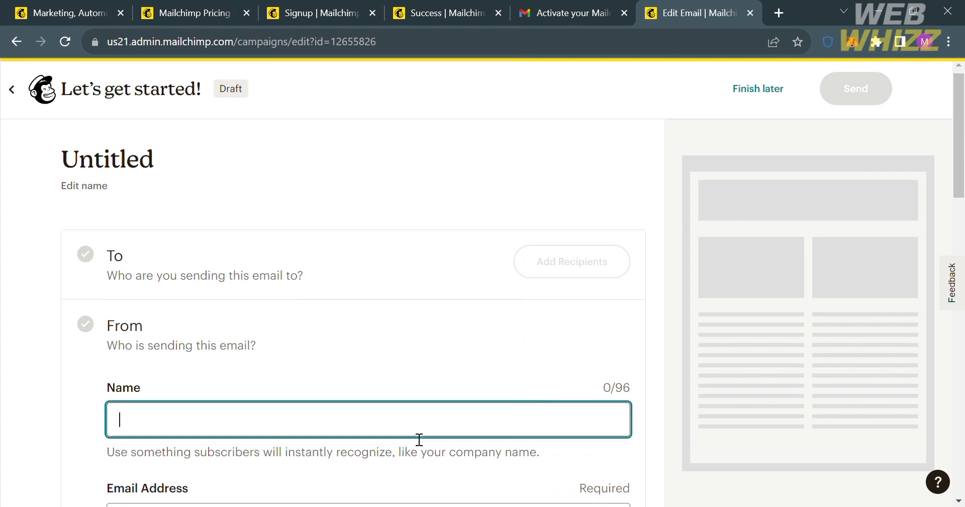
click(415, 412)
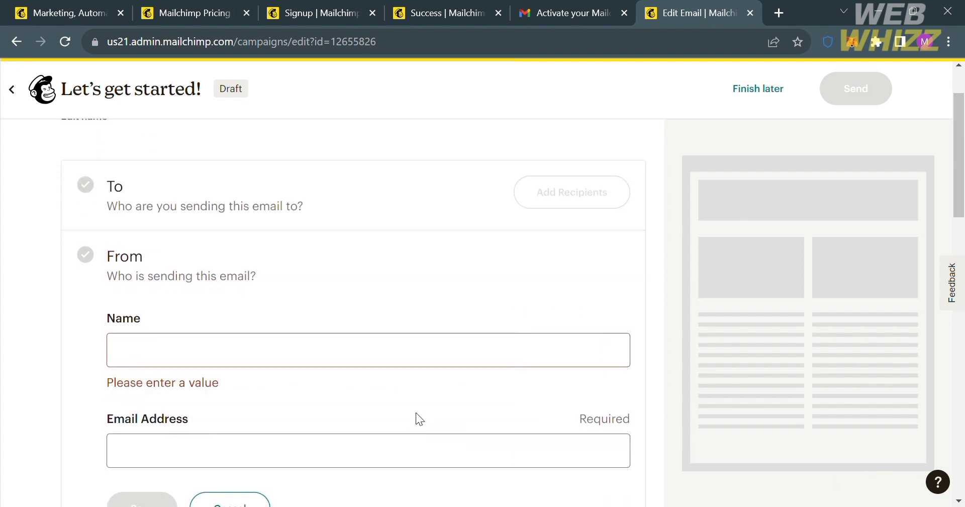
click(381, 366)
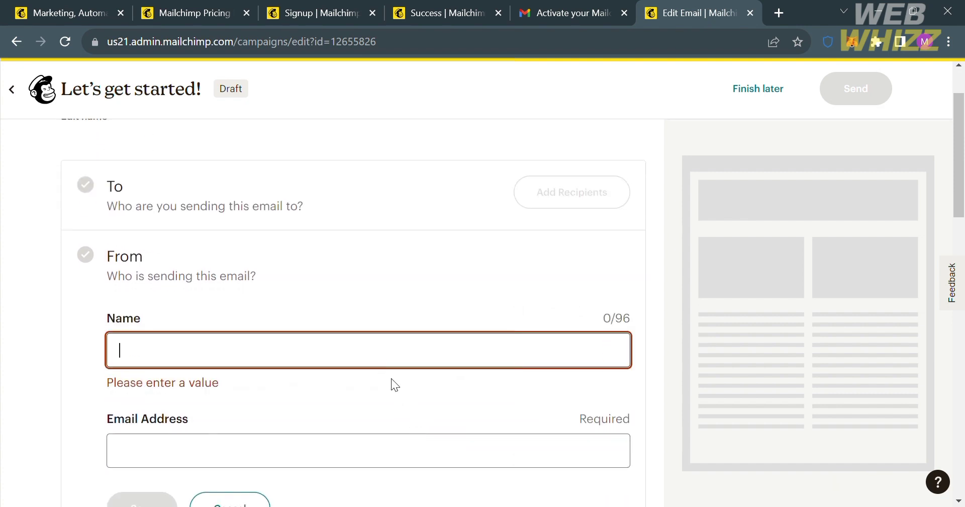
click(455, 447)
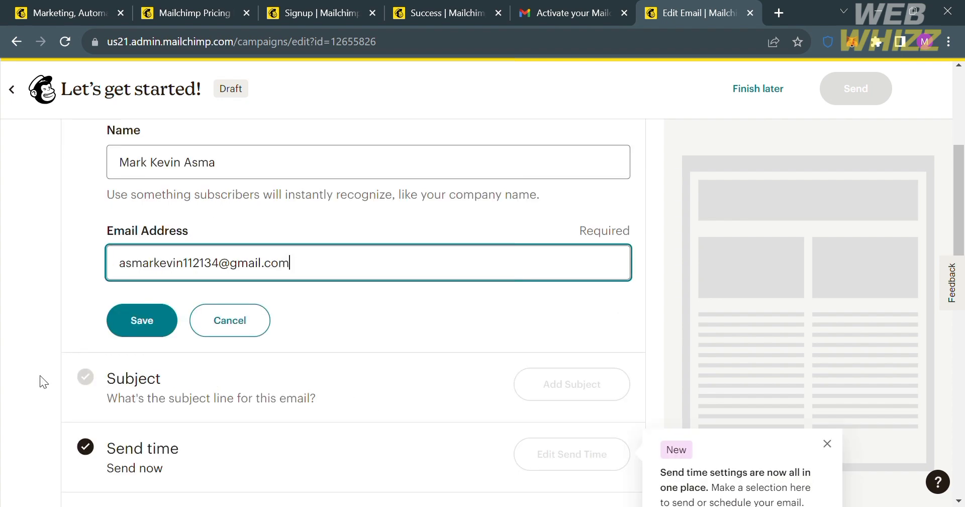
click(146, 329)
Step: Set the email's subject line to "Sample Subject" and save it without preview text
scroll(294, 369, down, 8)
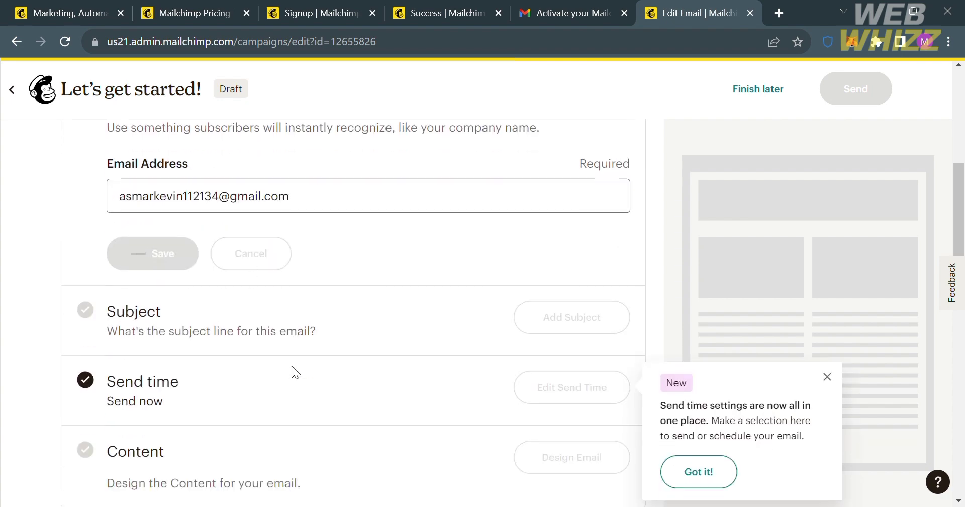
scroll(466, 294, up, 5)
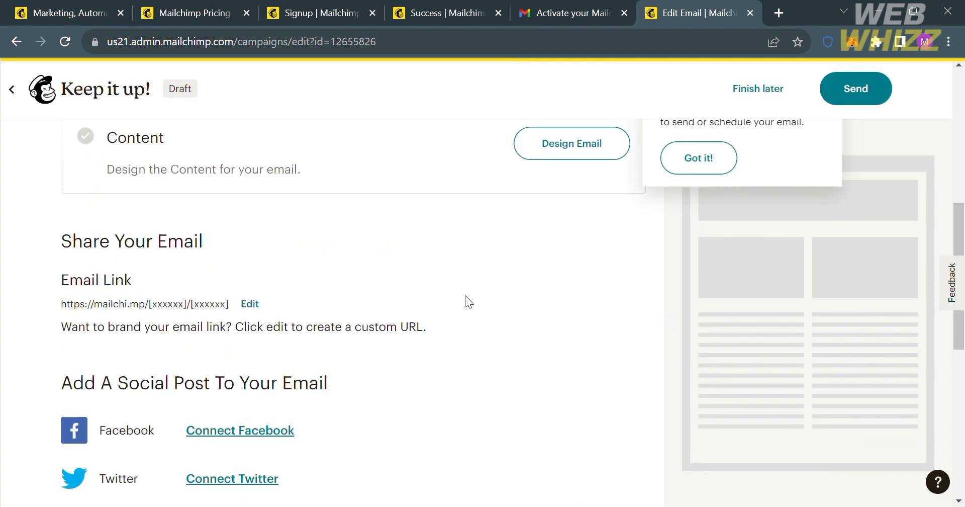
scroll(465, 295, up, 2)
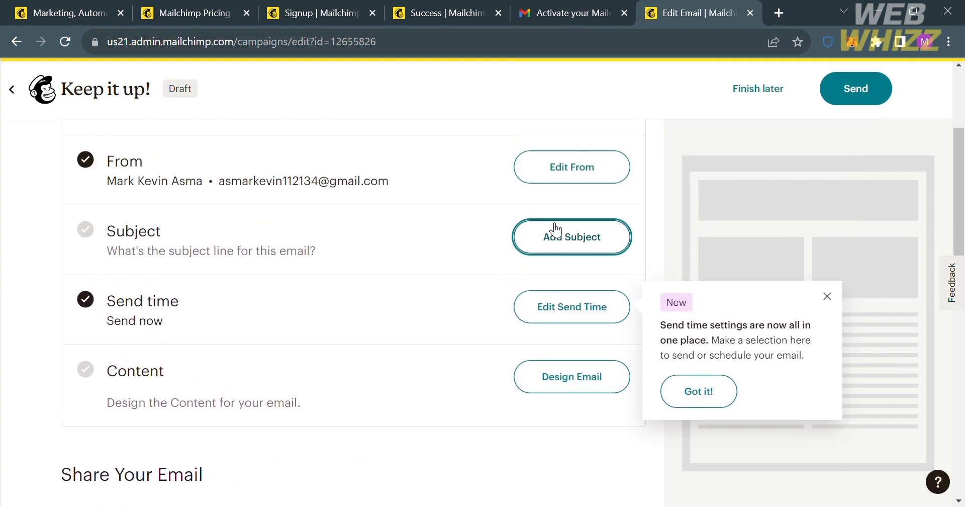
click(566, 242)
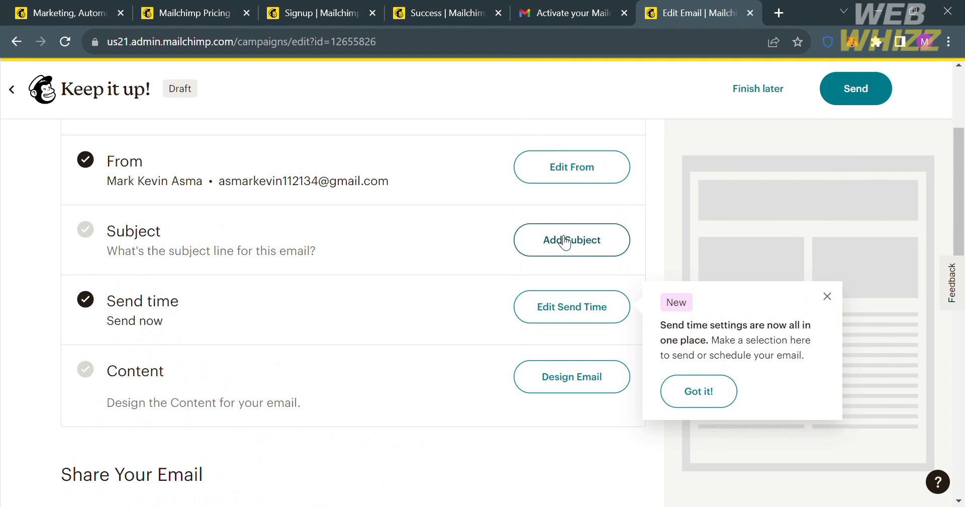
click(477, 340)
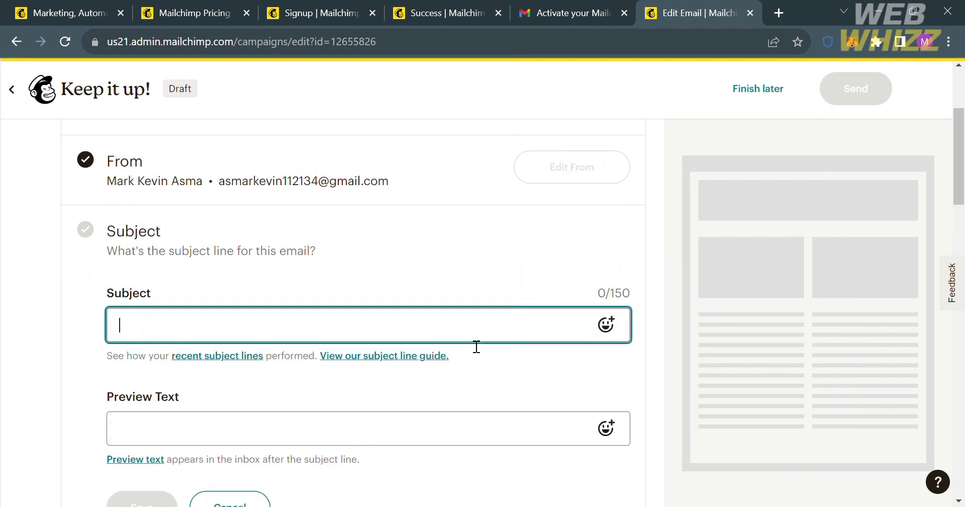
text(Sampl)
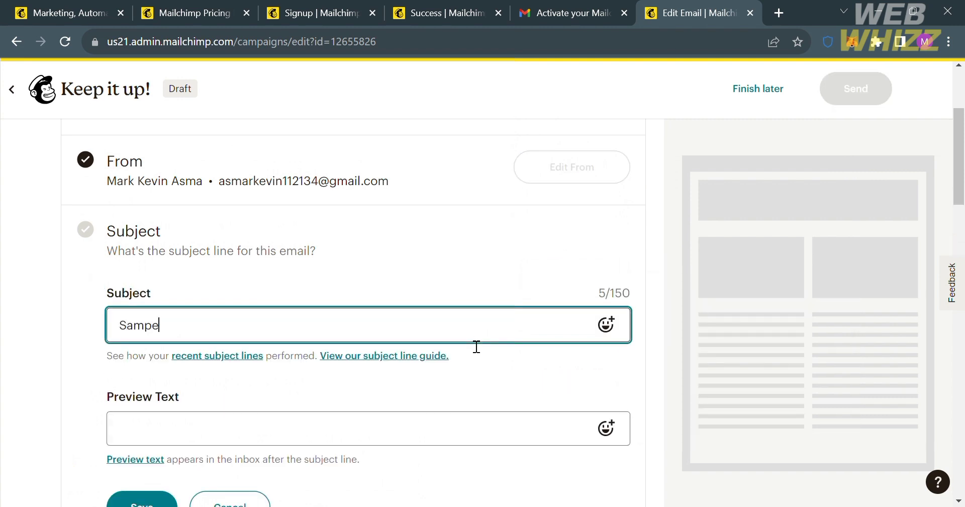
key(BackSpace)
text(le Subject)
scroll(477, 346, down, 4)
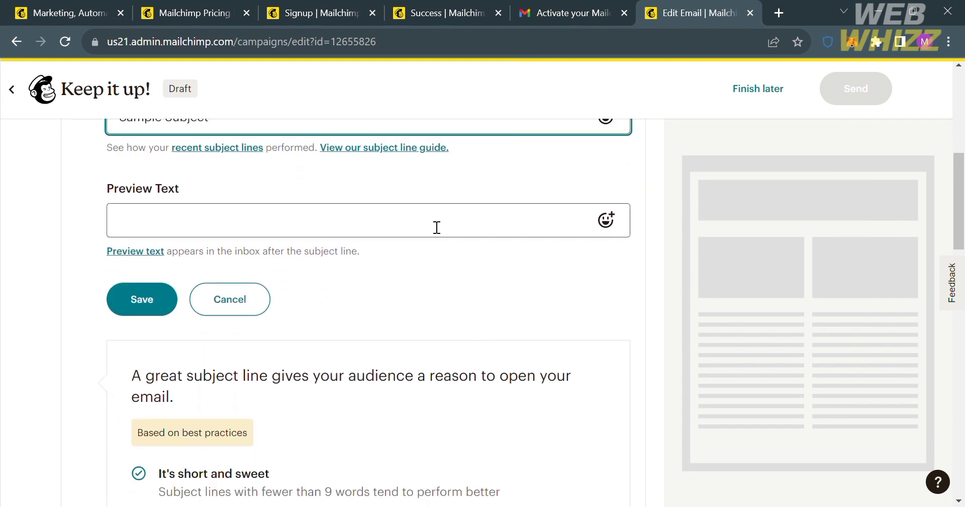
click(169, 300)
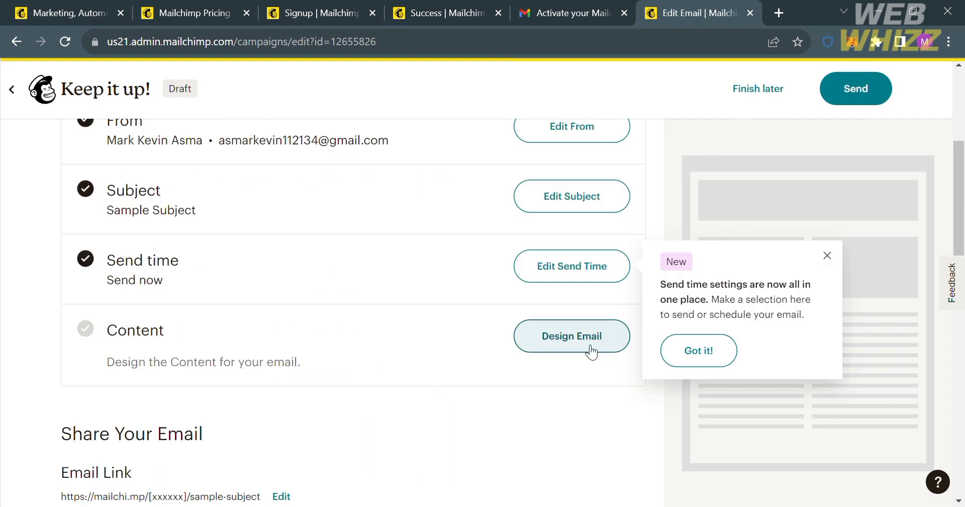
Step: Browse the templates for the email's content, apply the Natural template and save the design
click(591, 351)
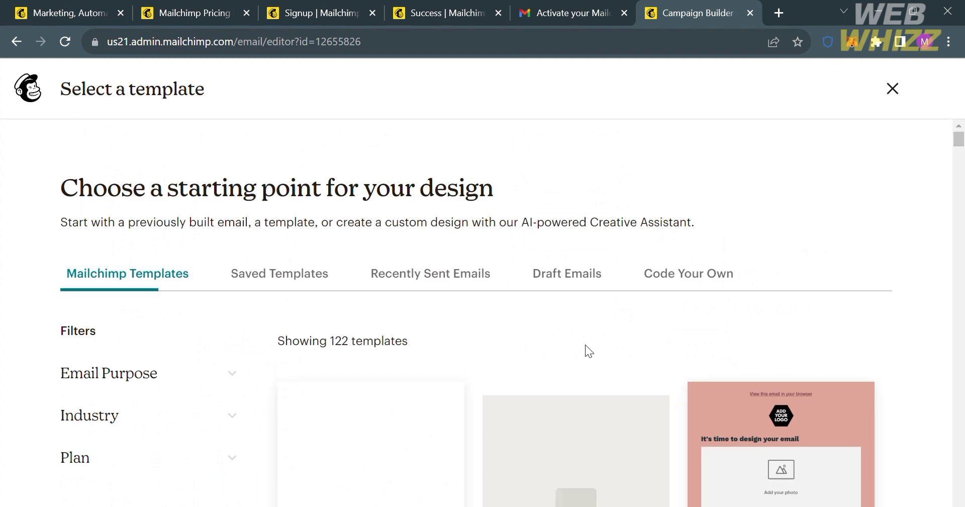
scroll(585, 346, down, 3)
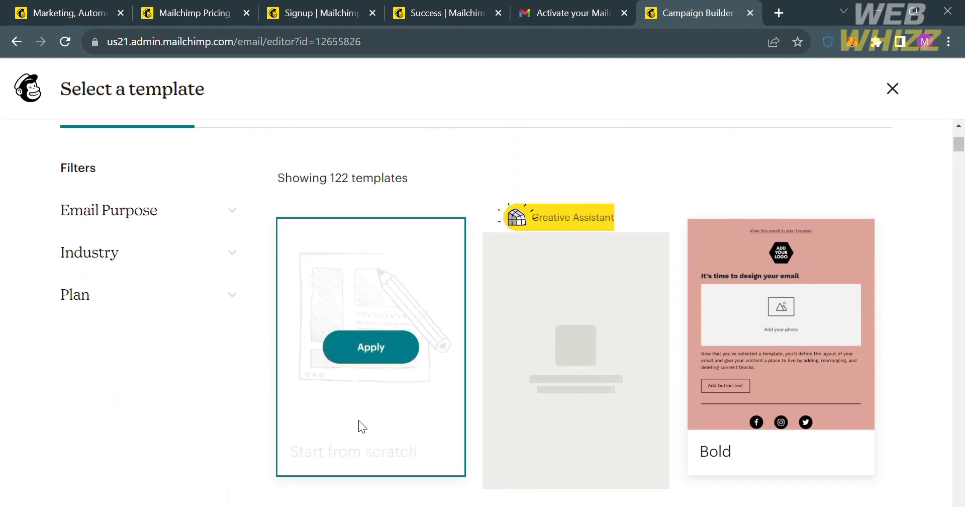
scroll(754, 367, up, 3)
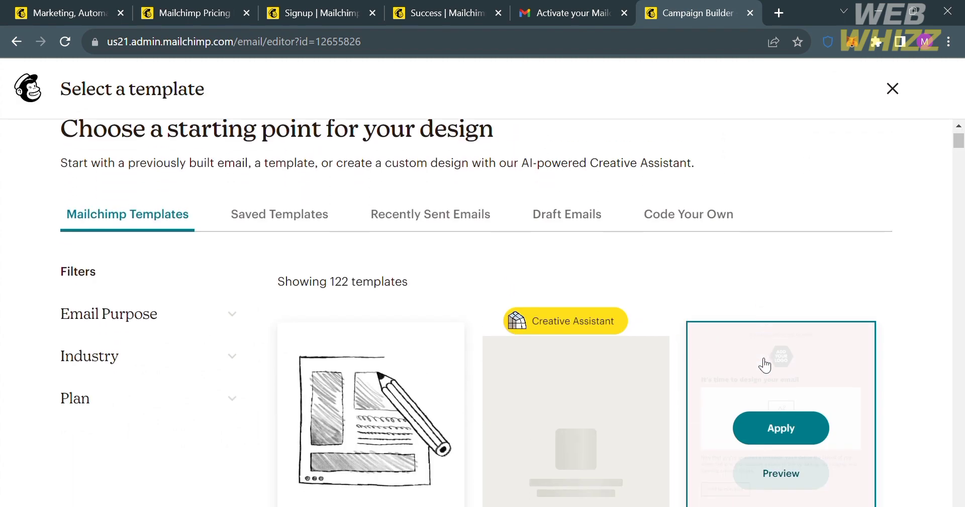
scroll(766, 363, down, 5)
scroll(759, 357, down, 3)
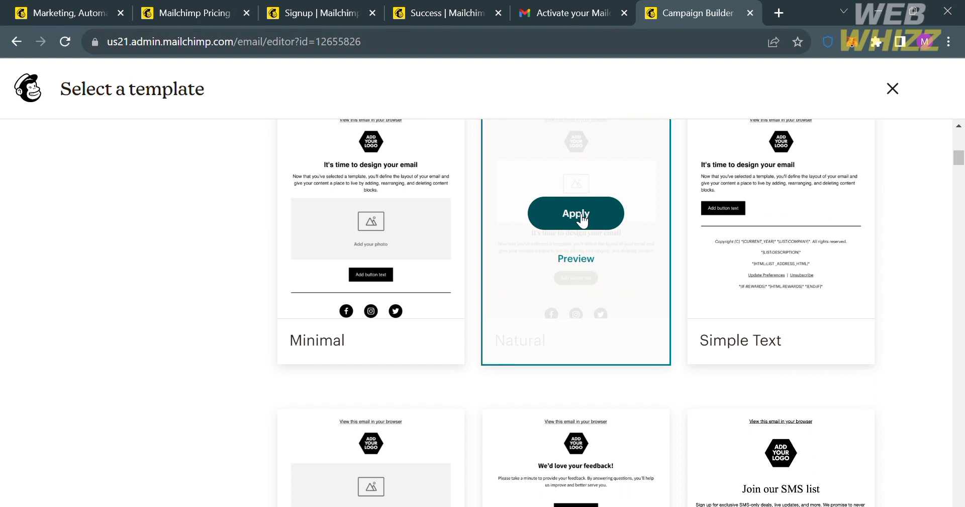
click(582, 220)
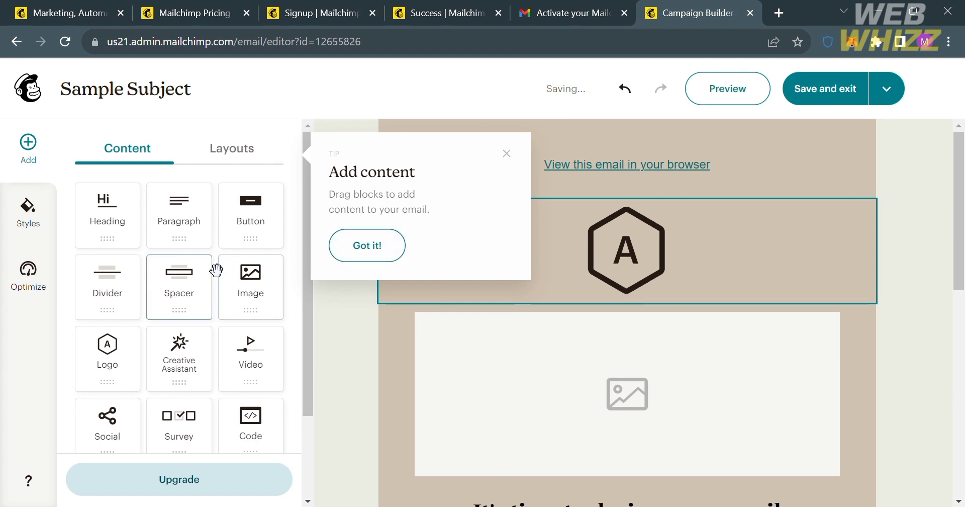
click(506, 153)
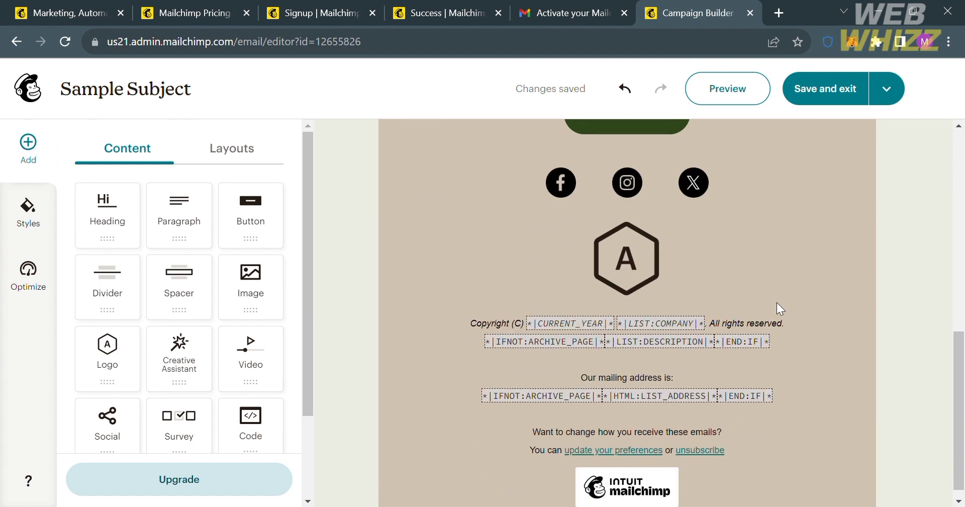
click(840, 101)
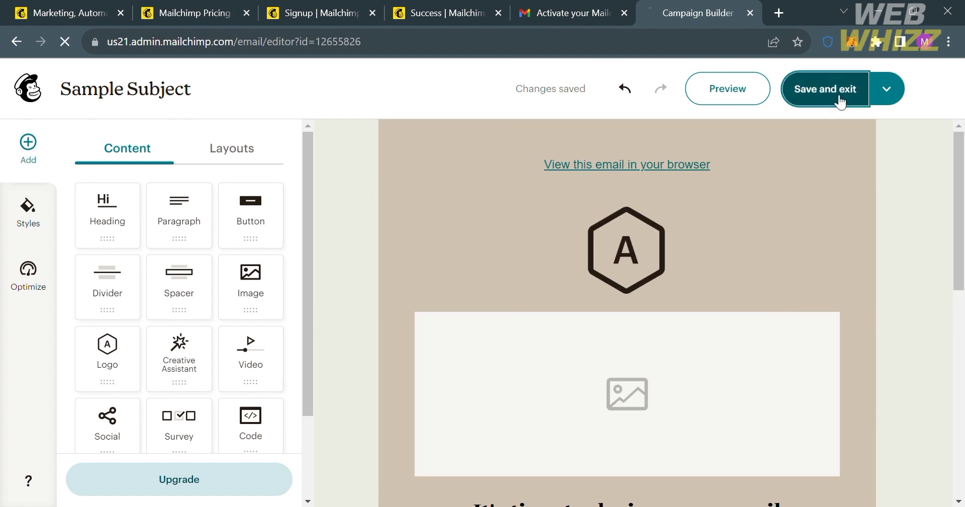
Step: Review the settings of the email's header logo block and set its logo to the yellow light-bulb image
click(609, 246)
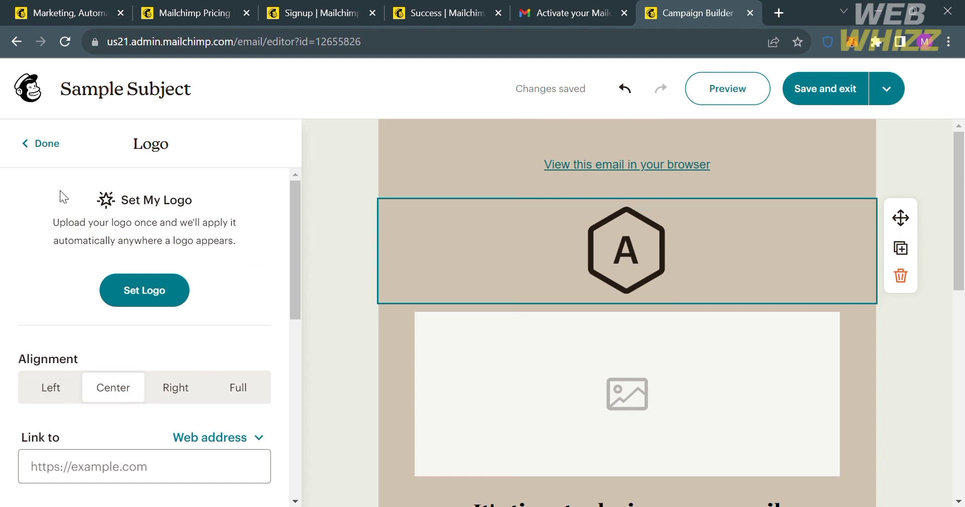
scroll(228, 360, down, 1)
scroll(229, 363, down, 3)
scroll(229, 363, up, 3)
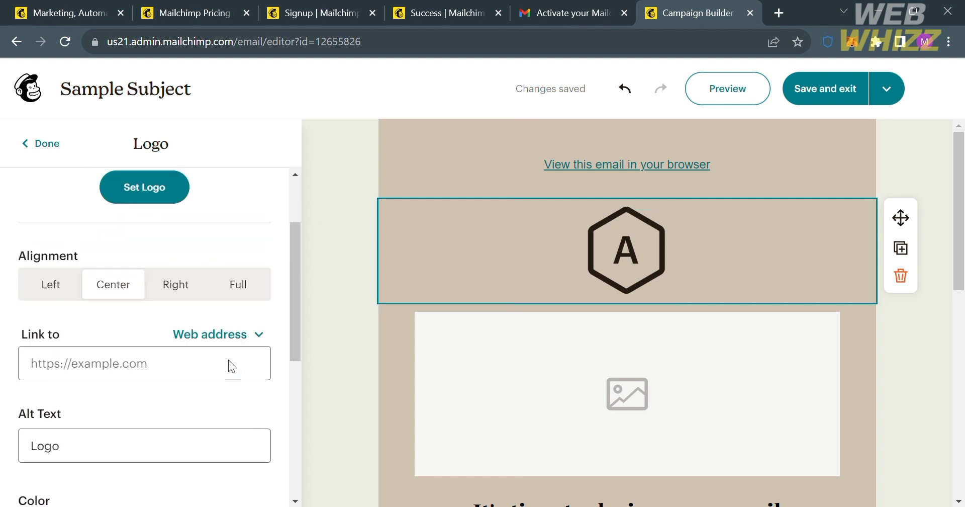
click(169, 295)
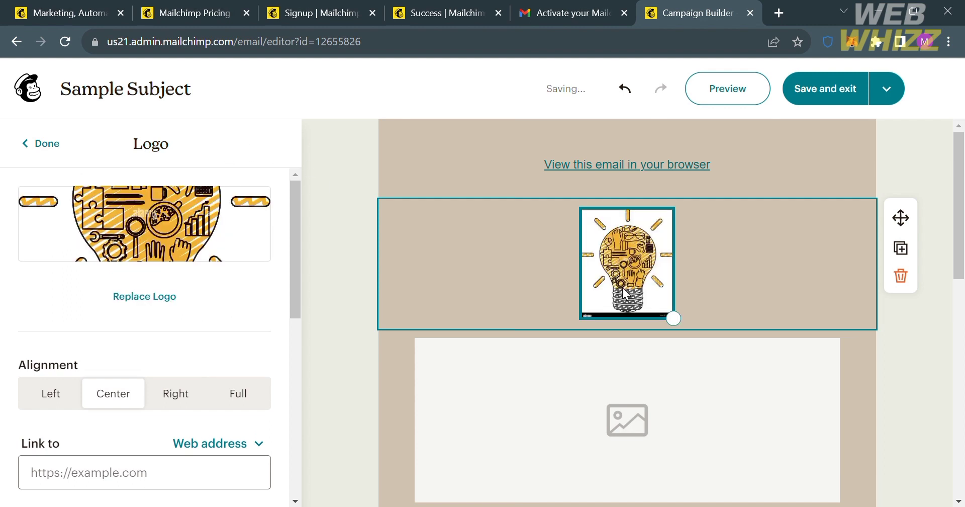
Step: Look through the logo block's alignment, link, alt text, background, padding and dynamic content settings
scroll(189, 422, down, 3)
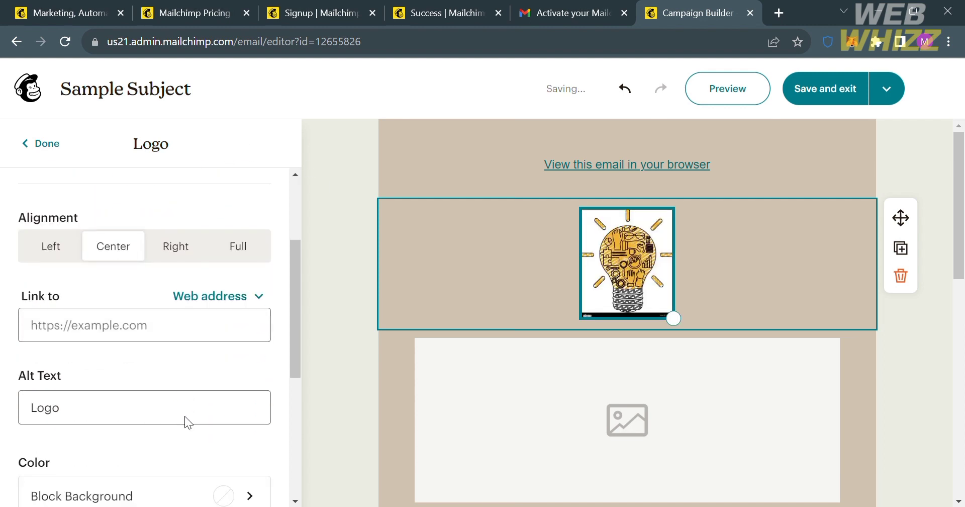
scroll(187, 421, down, 3)
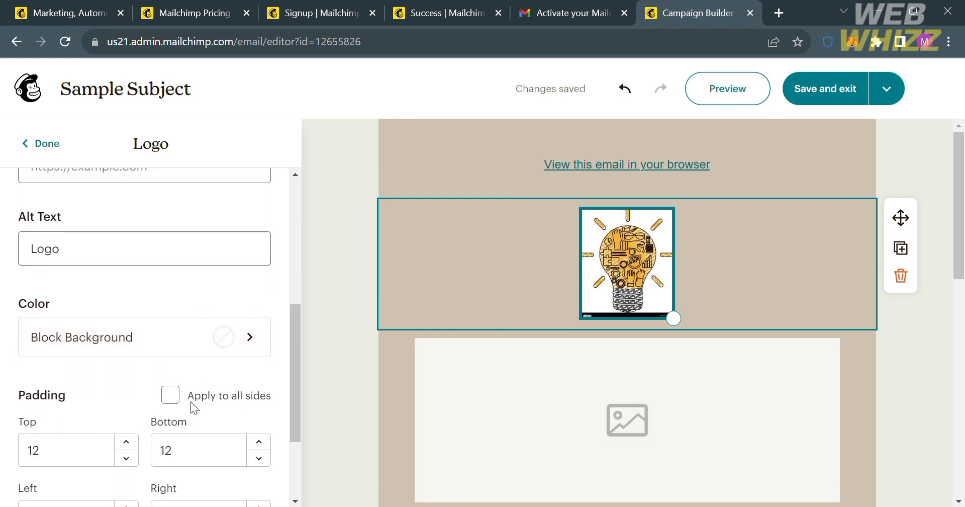
scroll(191, 401, down, 3)
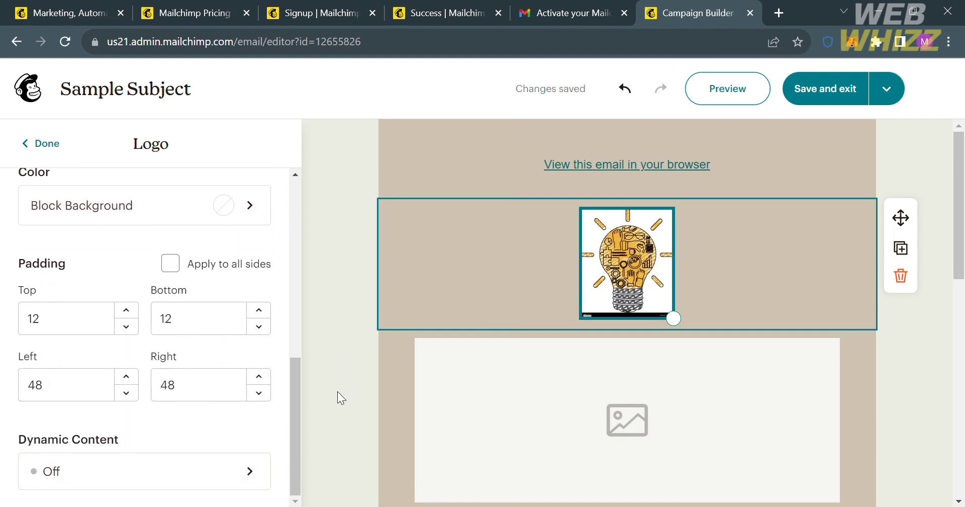
scroll(183, 338, up, 8)
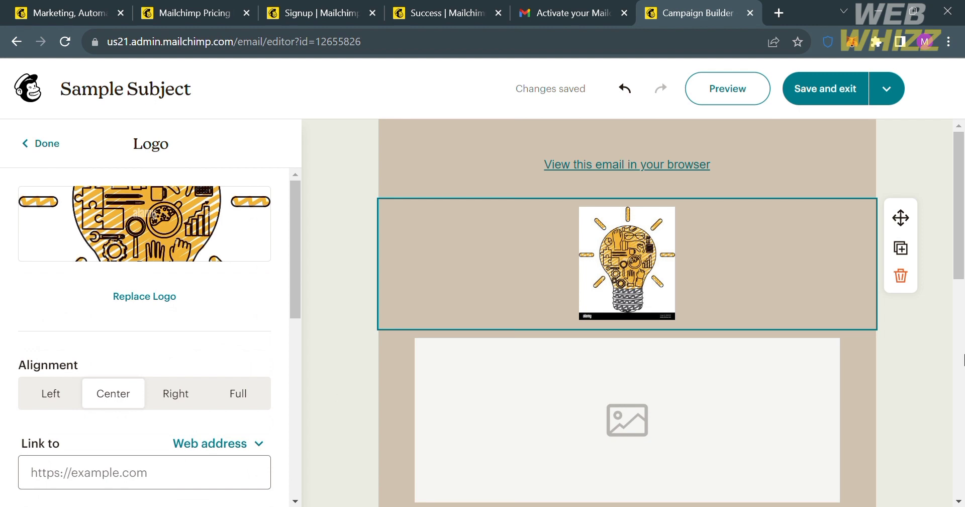
Step: Set the block background of the empty image block below the logo to teal #26D4C0 and finish editing the block
click(729, 424)
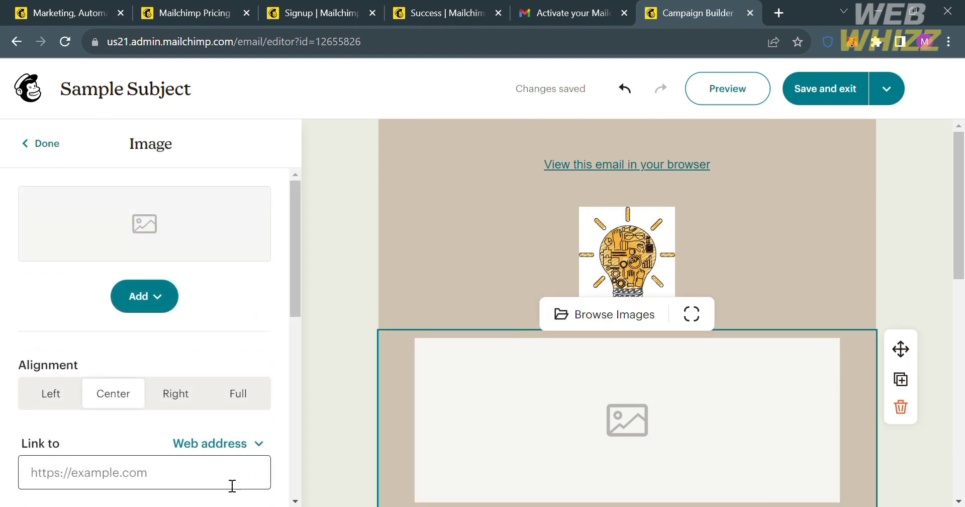
scroll(231, 485, down, 3)
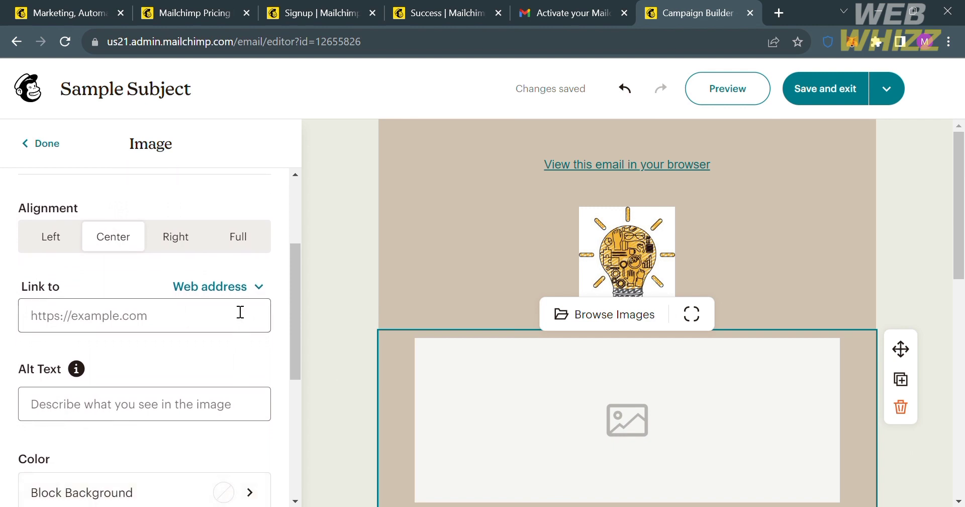
scroll(231, 403, down, 4)
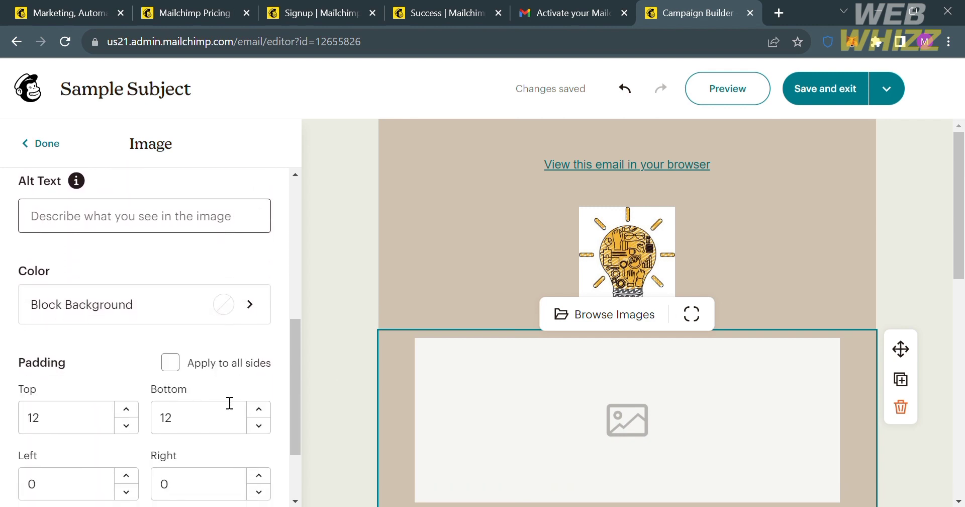
click(255, 304)
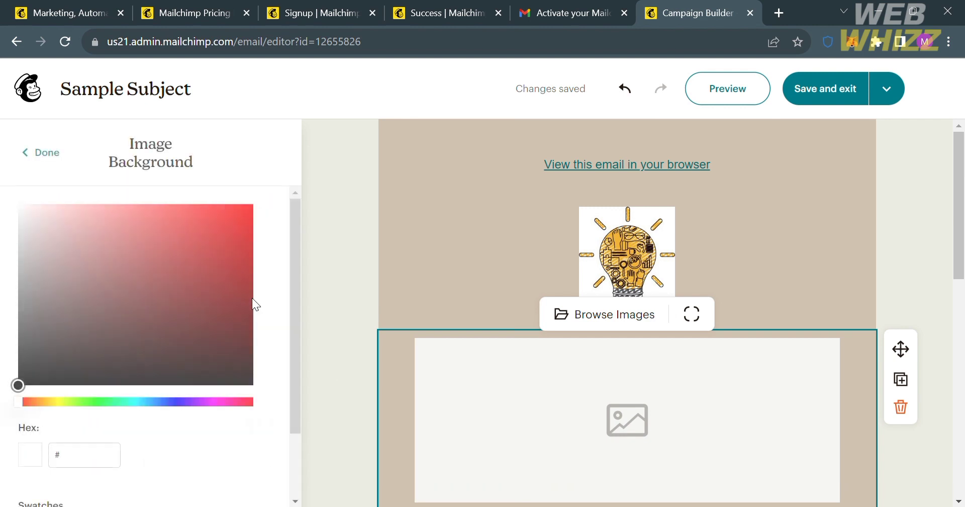
click(221, 251)
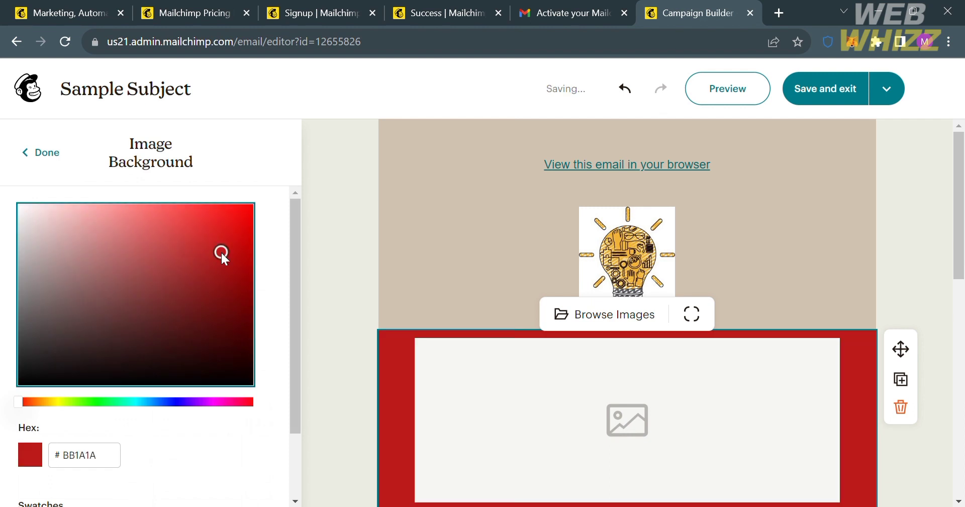
click(187, 225)
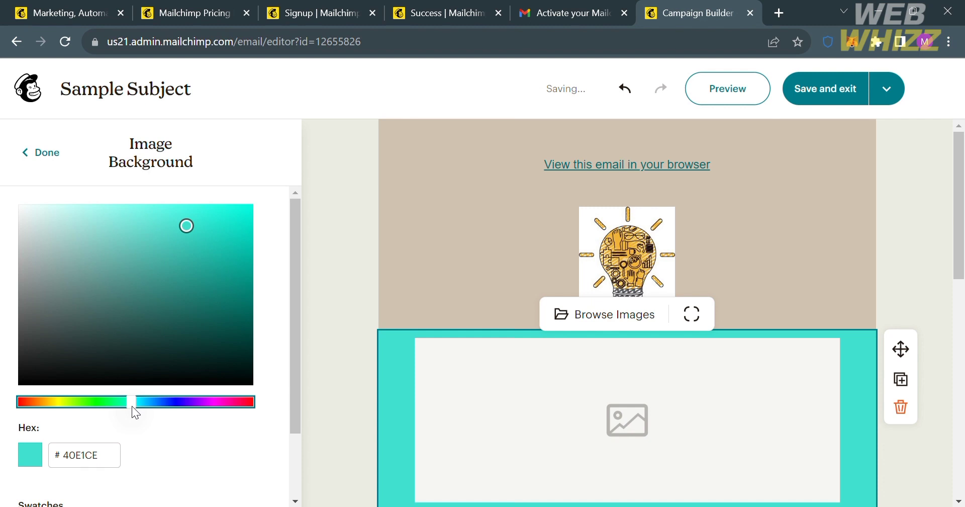
click(211, 235)
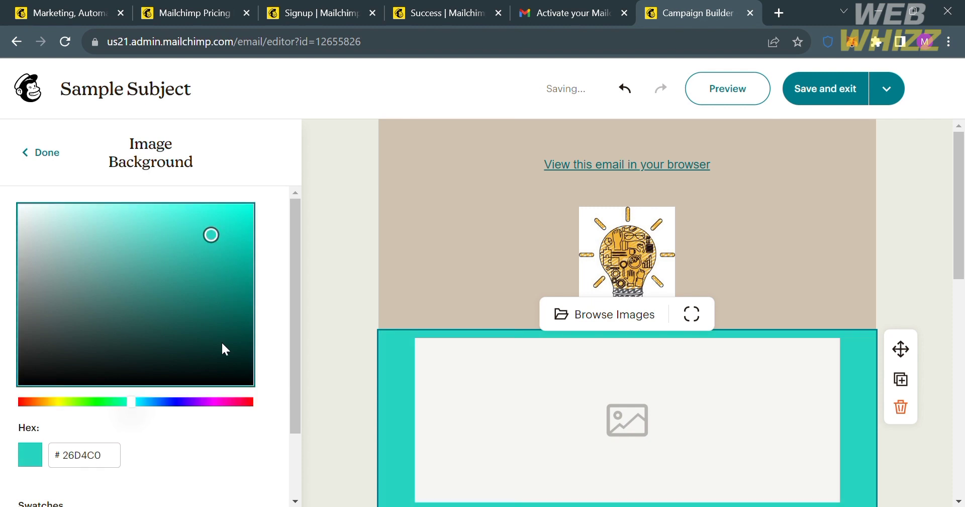
click(27, 153)
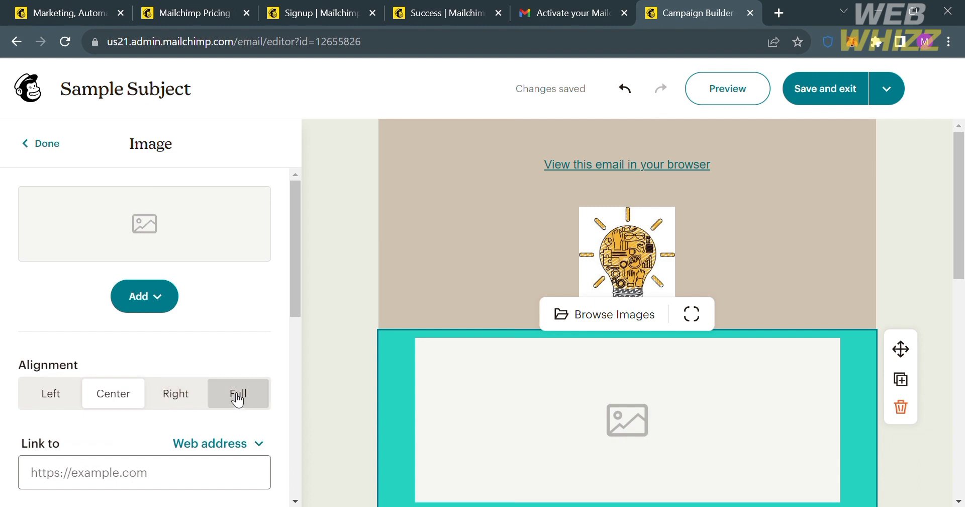
scroll(237, 400, down, 5)
click(41, 144)
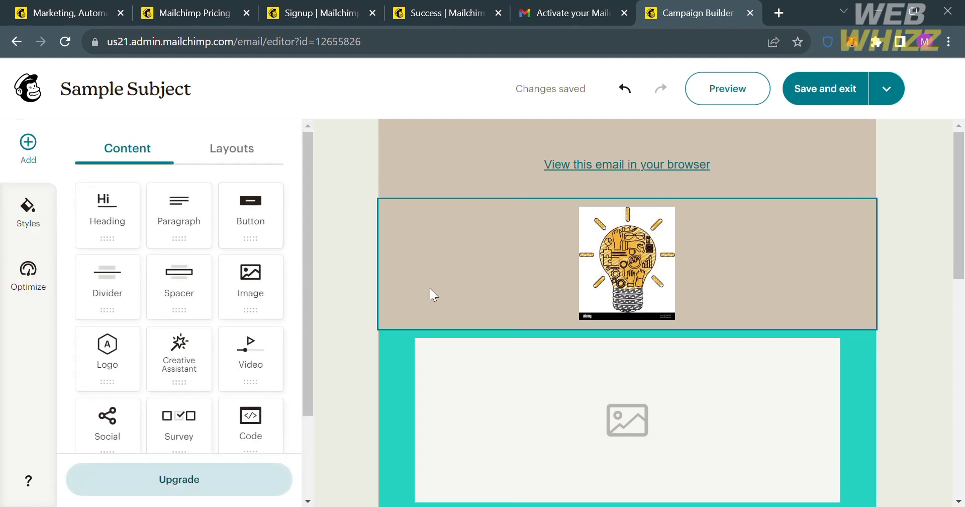
Step: Replace the "View this email in your browser" text at the start of the email with "NEWSLETTER"
scroll(431, 289, down, 6)
scroll(432, 289, up, 6)
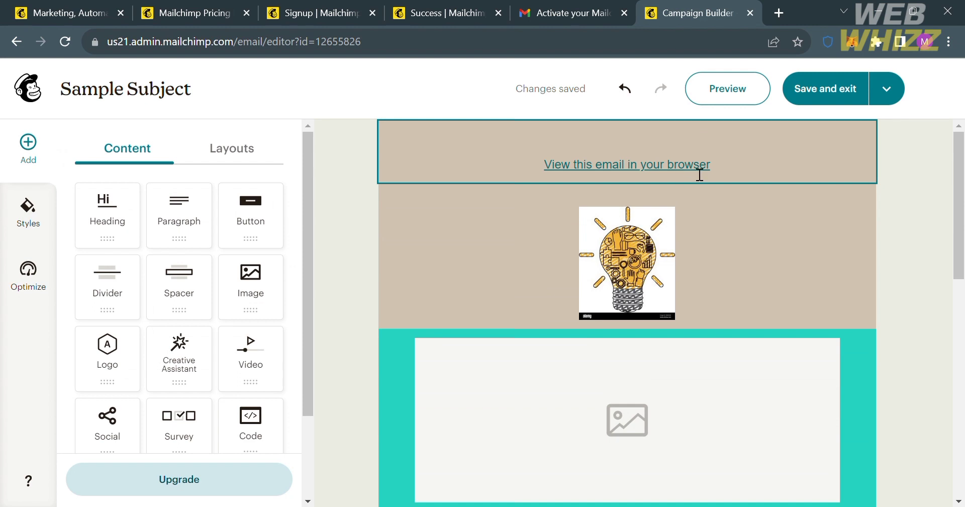
click(741, 170)
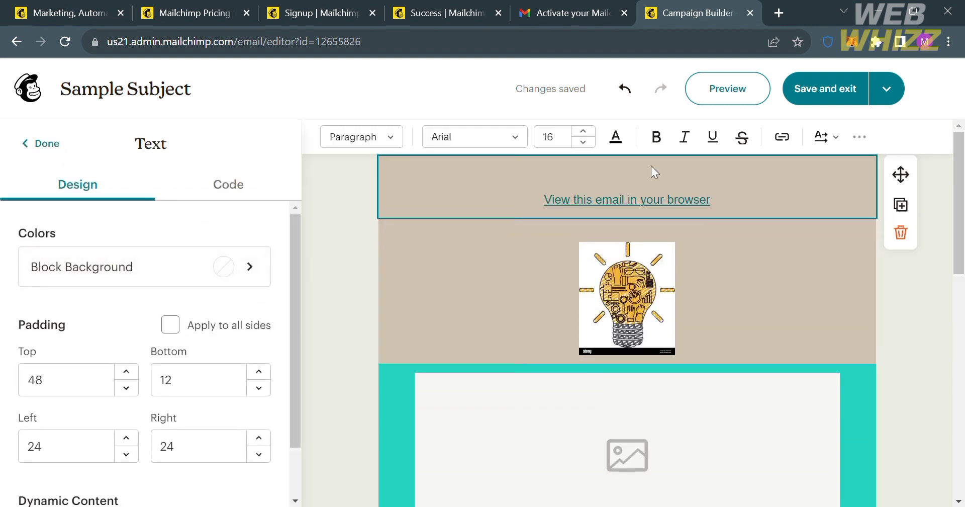
key(ctrl+a)
text(NEWSLETTER)
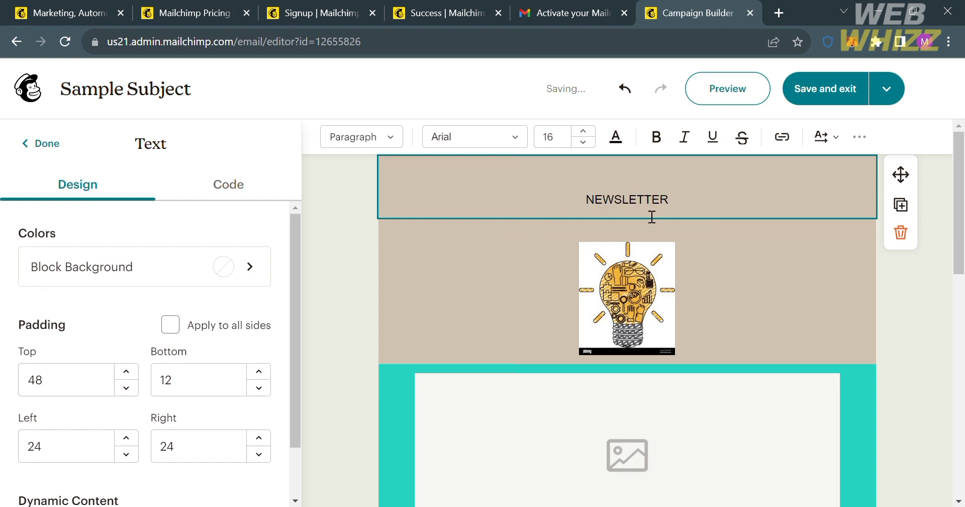
Step: Format the "NEWSLETTER" text with font size 28 and bold
click(571, 146)
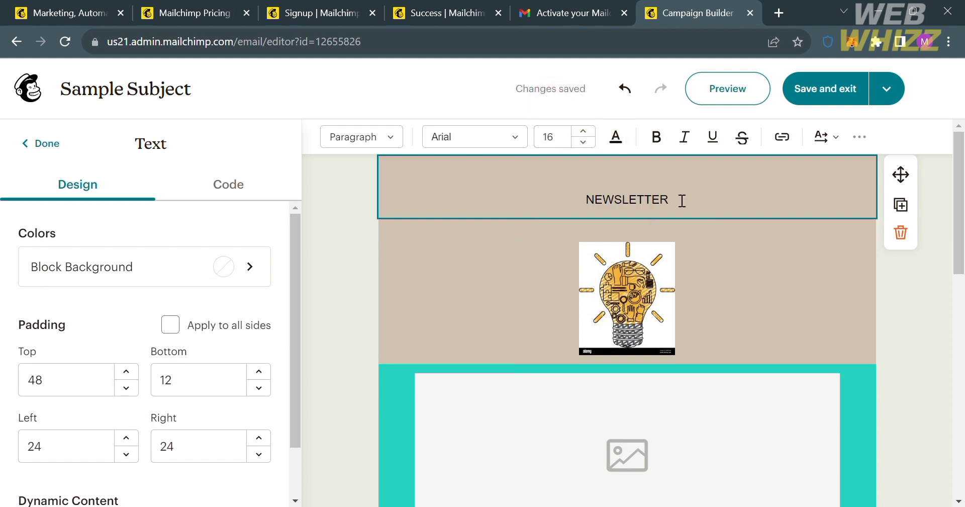
drag(680, 199, 567, 200)
click(584, 142)
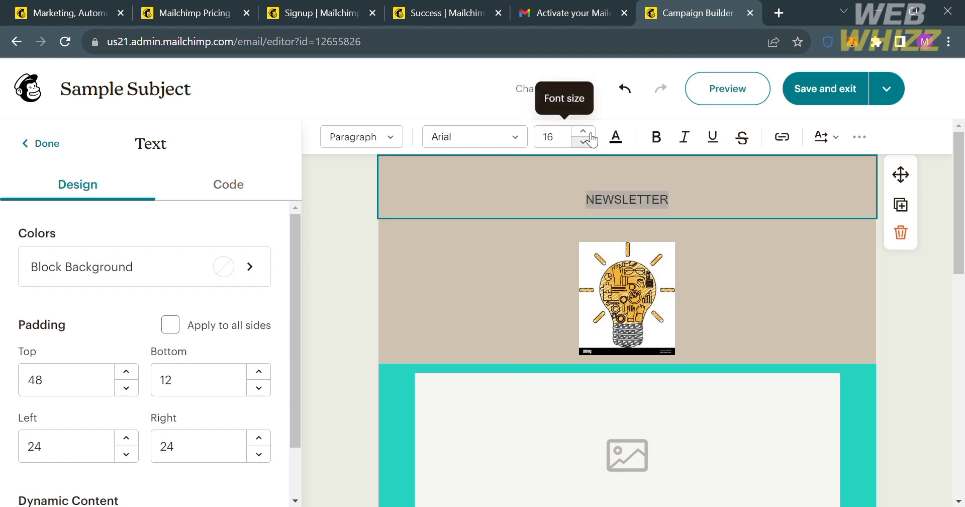
click(591, 133)
click(591, 133)
click(591, 133)
click(591, 133)
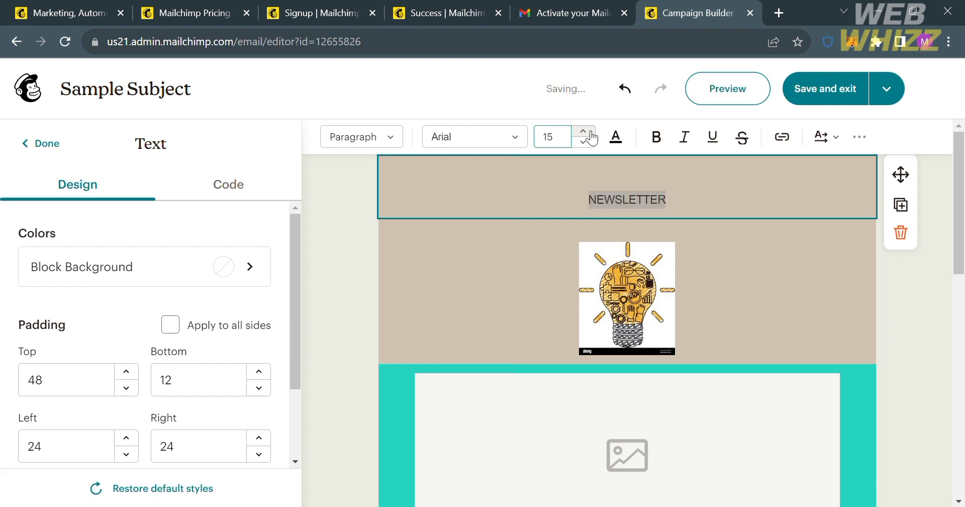
double_click(591, 133)
double_click(591, 133)
double_click(591, 133)
double_click(591, 133)
click(591, 133)
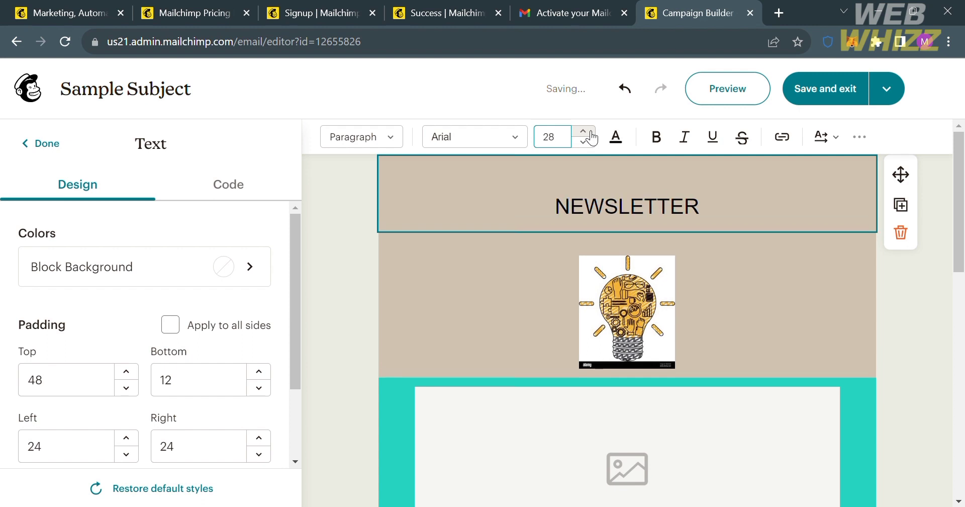
click(659, 140)
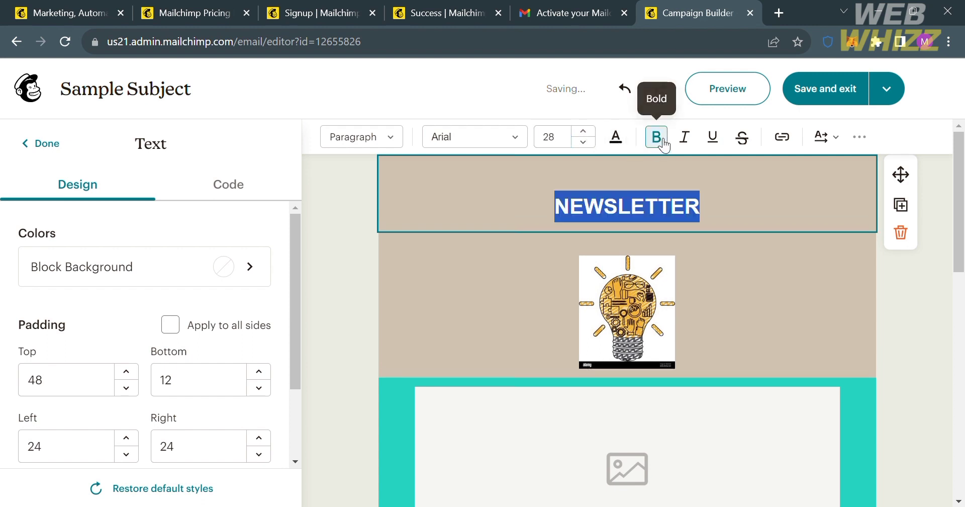
click(532, 159)
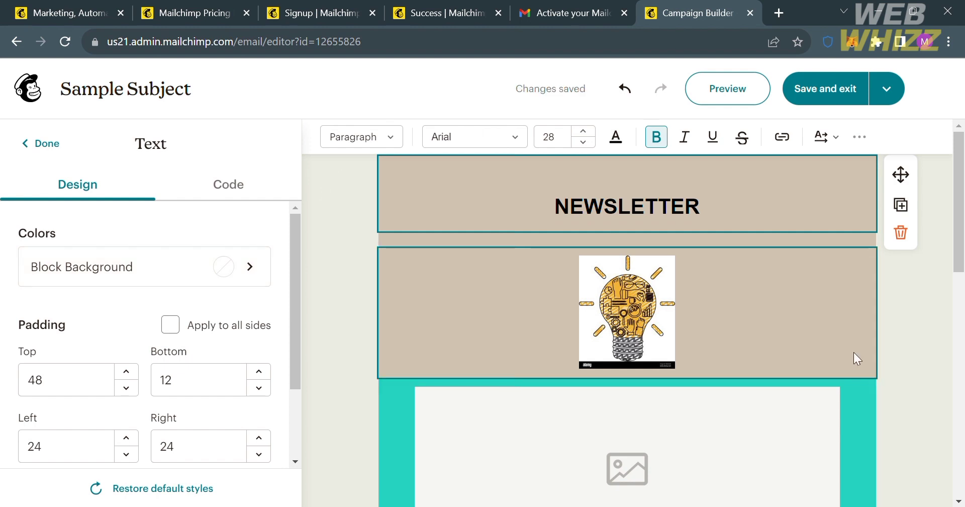
Step: Examine the "Add button text" button block's link, alignment, shape, size, border, color and padding settings
scroll(853, 352, down, 7)
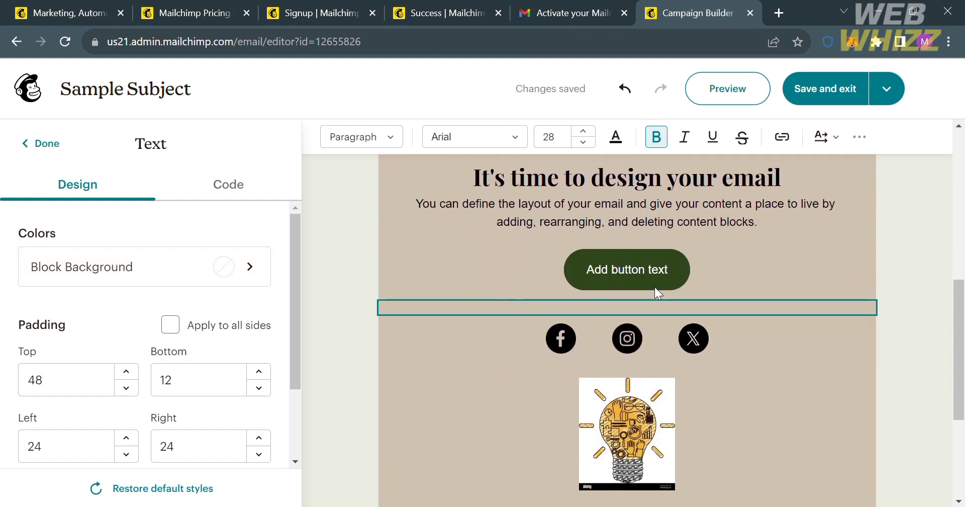
click(676, 264)
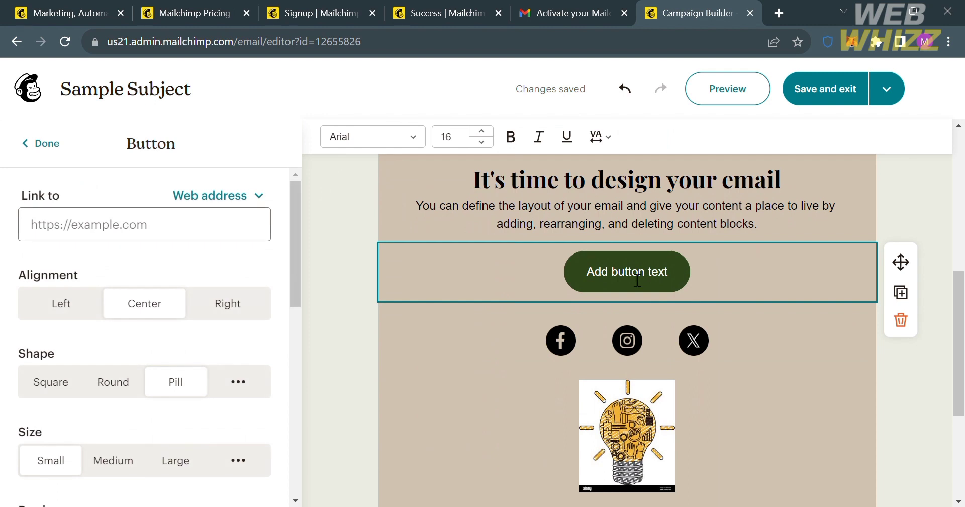
scroll(113, 423, down, 4)
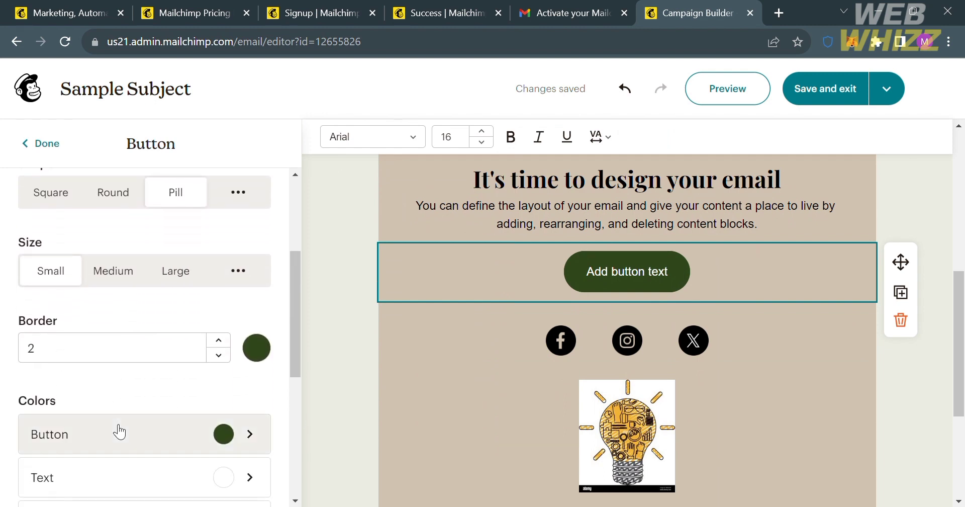
scroll(225, 400, down, 2)
scroll(224, 402, down, 2)
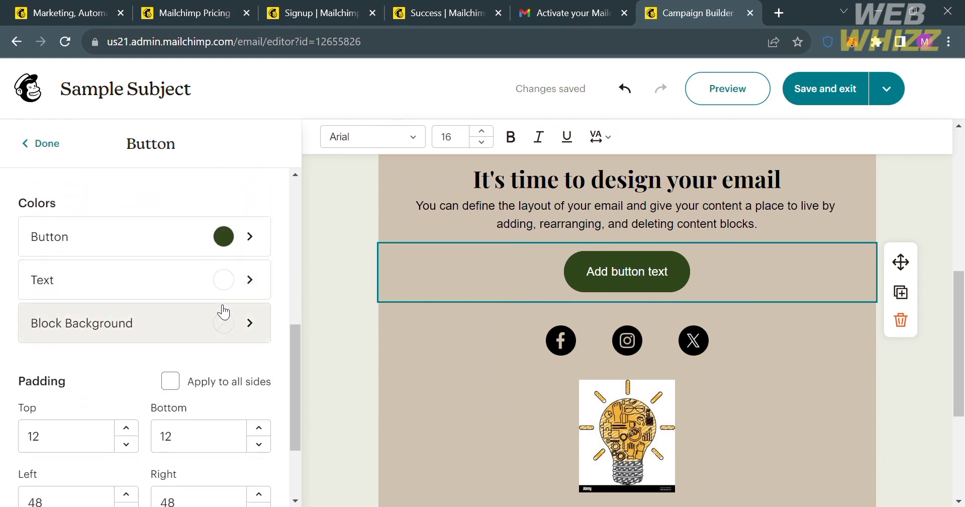
scroll(214, 458, up, 4)
scroll(214, 457, down, 2)
scroll(214, 458, up, 4)
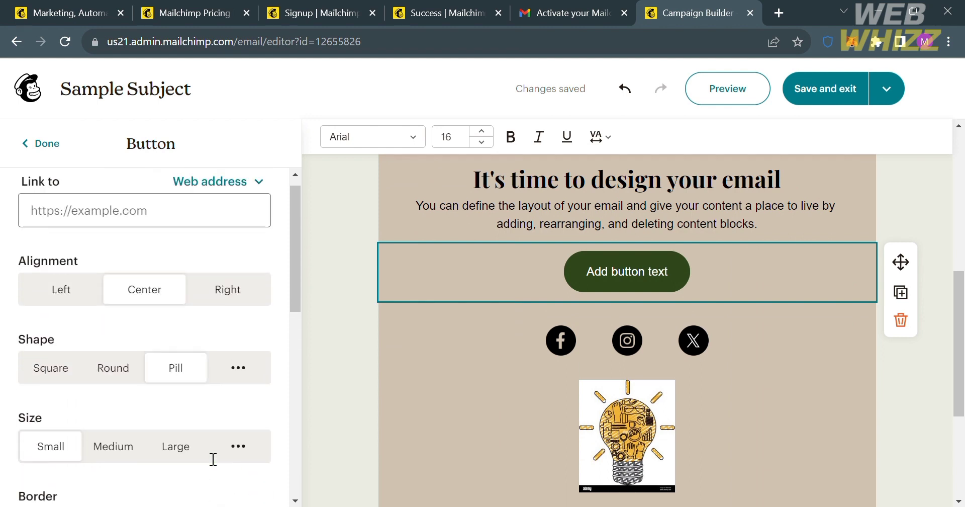
scroll(216, 458, down, 2)
scroll(231, 433, up, 2)
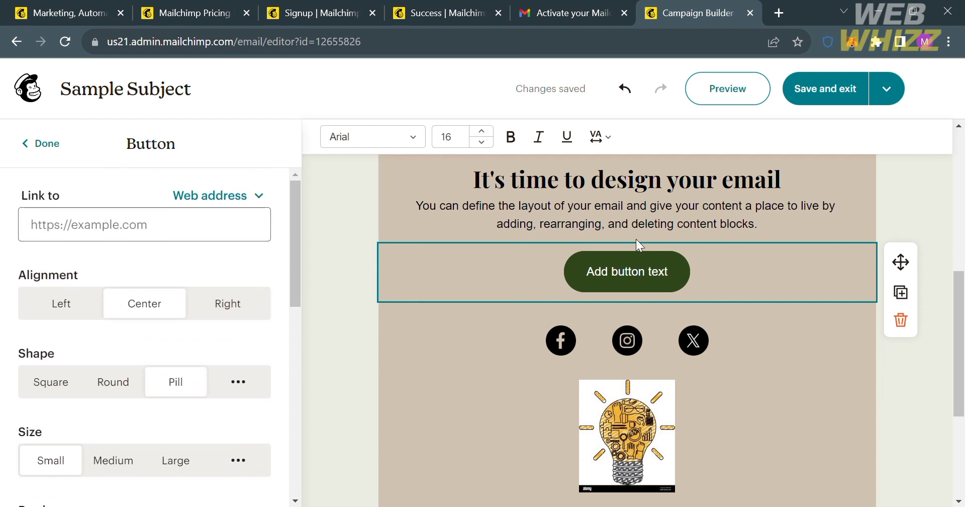
Step: Replace the "It's time to design your email" heading and its paragraph with the text "Sample Context"
click(648, 217)
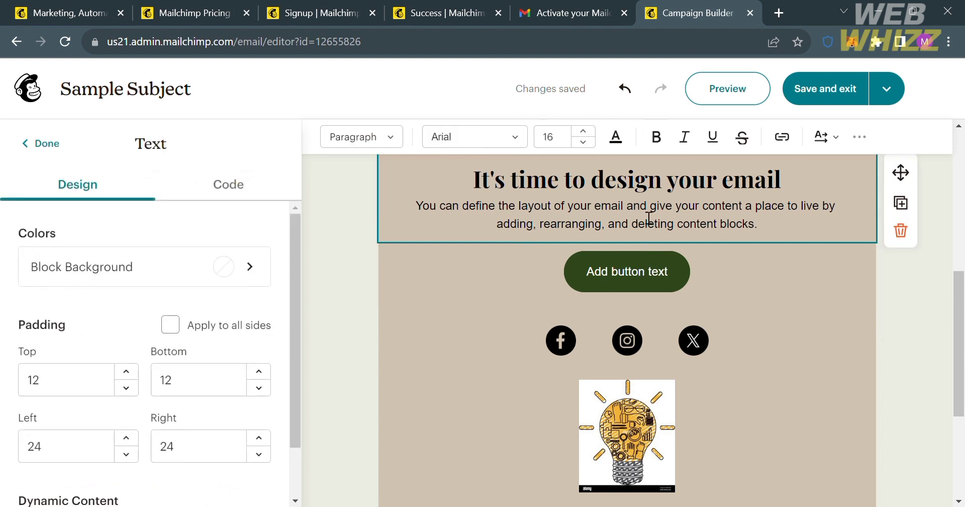
drag(762, 227, 429, 192)
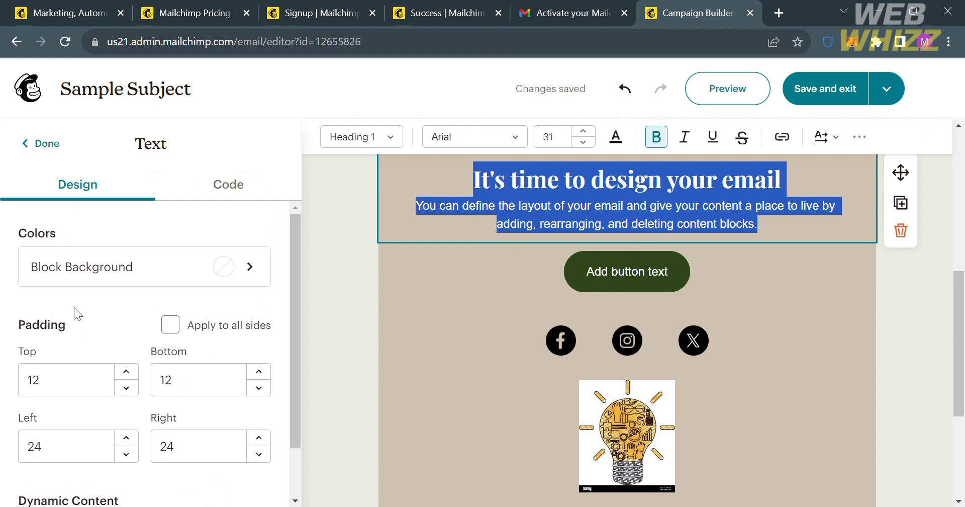
scroll(74, 316, down, 2)
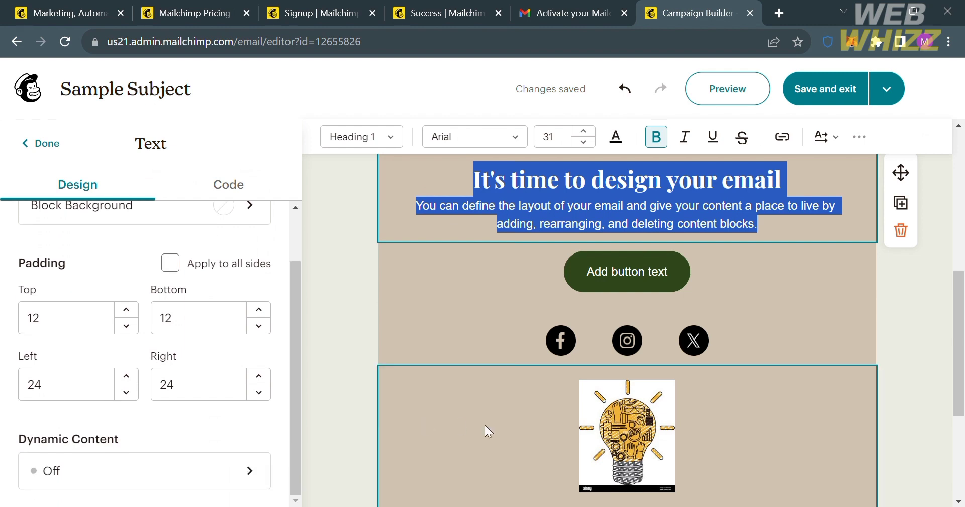
text(Sa)
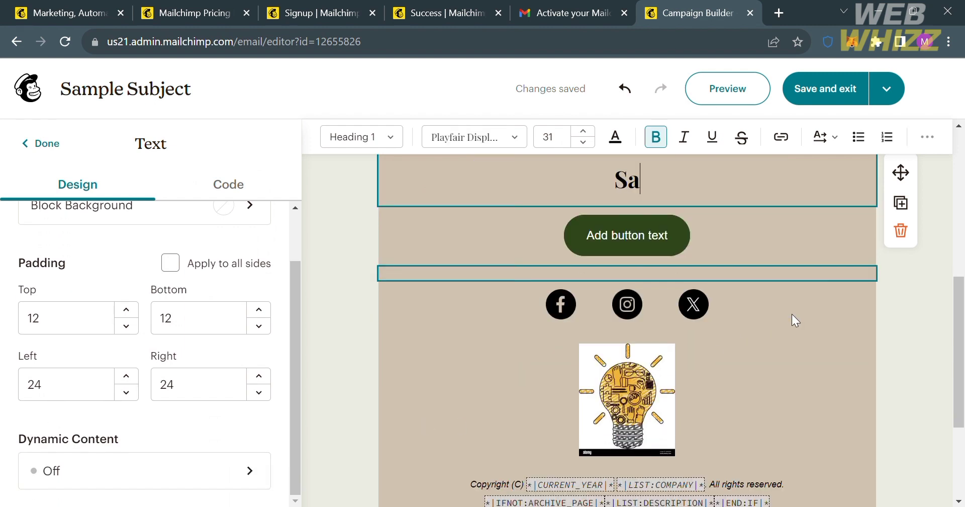
text(mple Context)
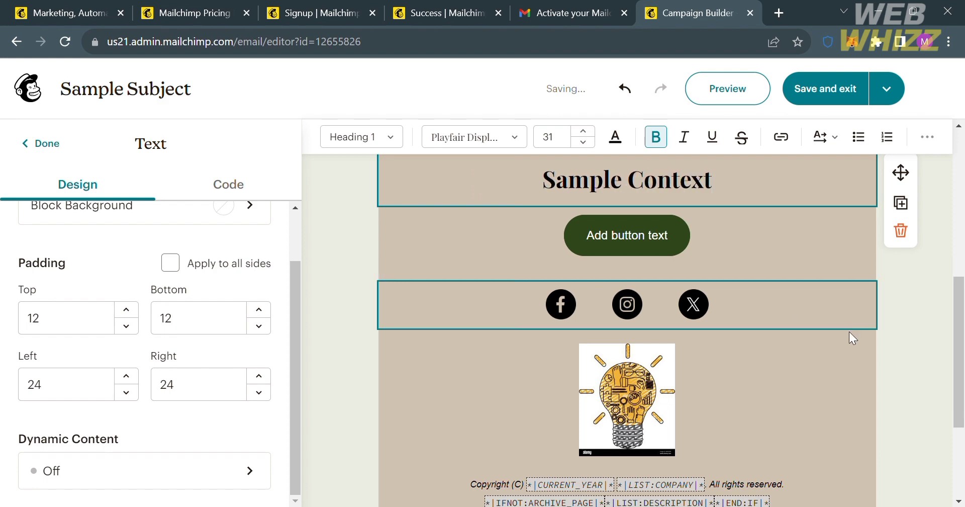
Step: Delete the copyright line from the email's footer text, then save the design and exit the editor
click(870, 373)
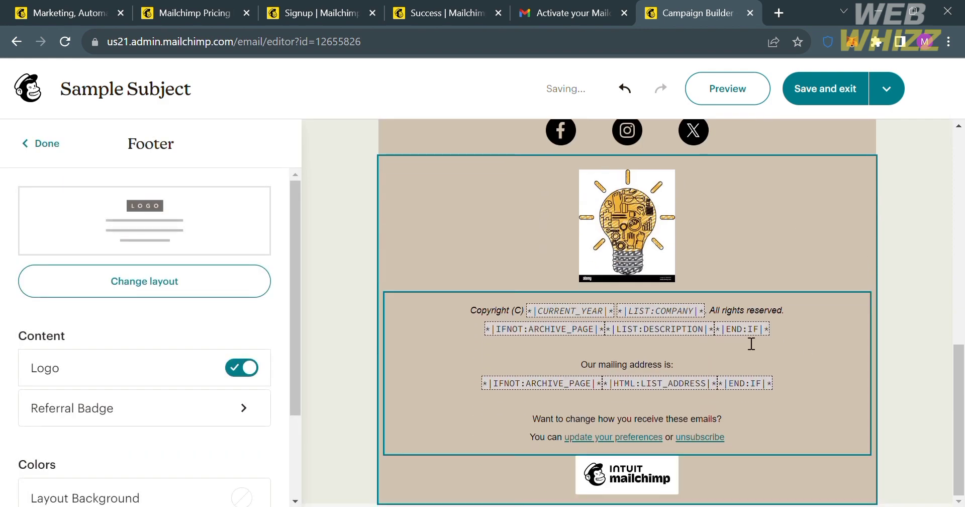
click(732, 338)
drag(811, 324, 474, 318)
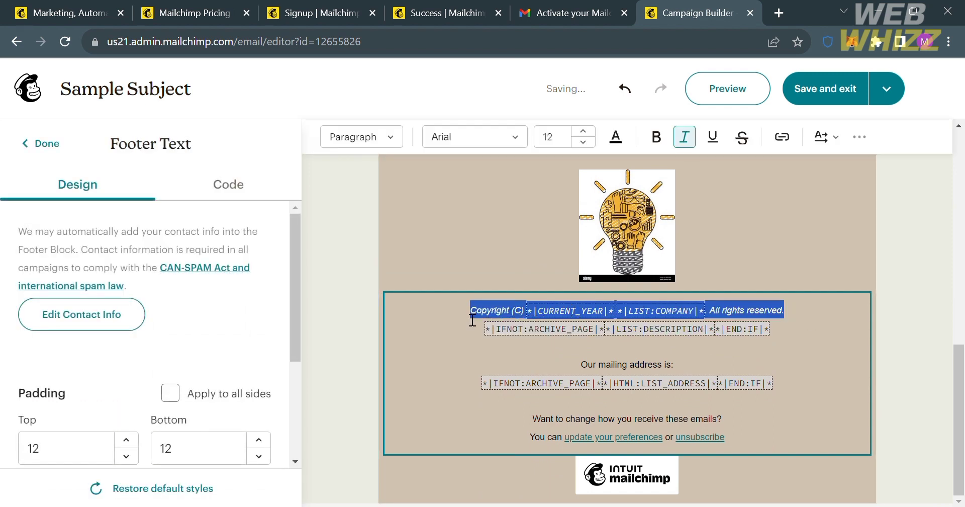
key(BackSpace)
key(Delete)
click(847, 96)
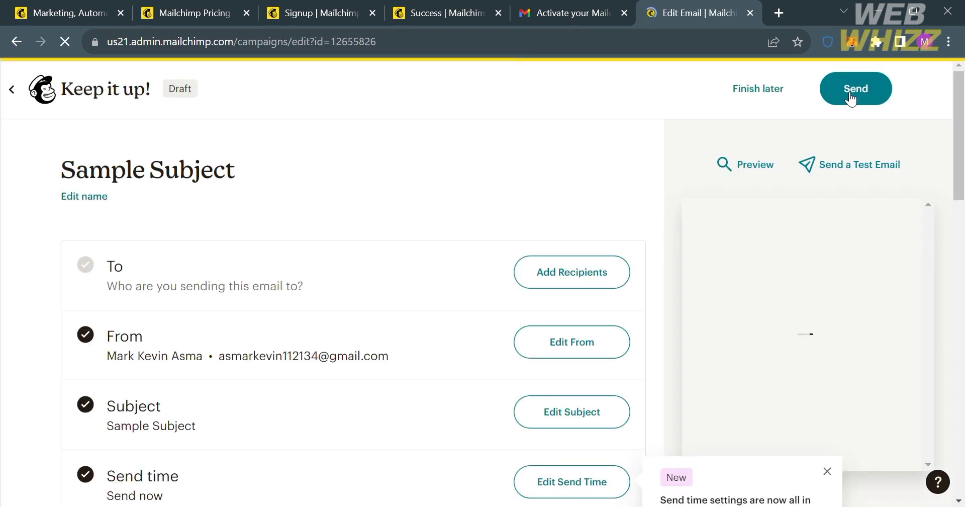
Step: Review the campaign's content checklist and examine the whole email in the desktop preview
scroll(429, 425, down, 3)
scroll(428, 424, down, 5)
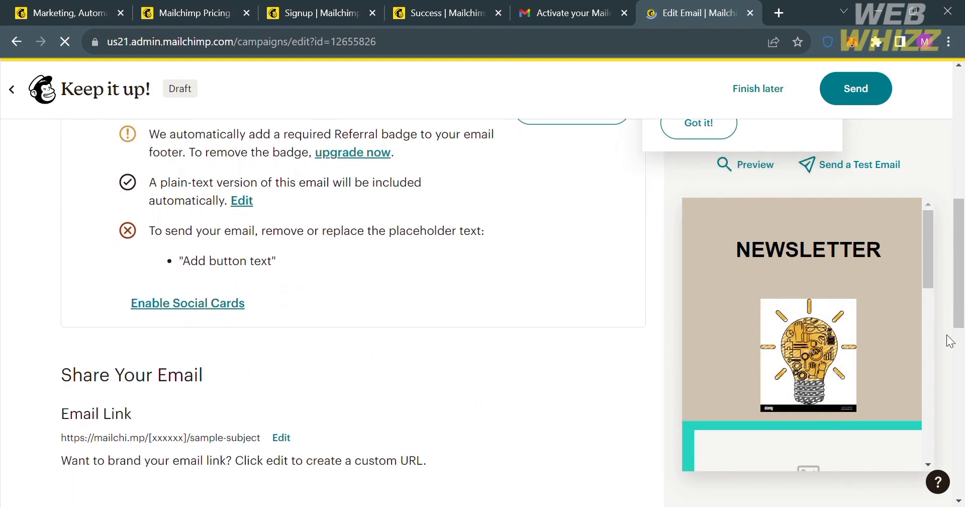
click(746, 165)
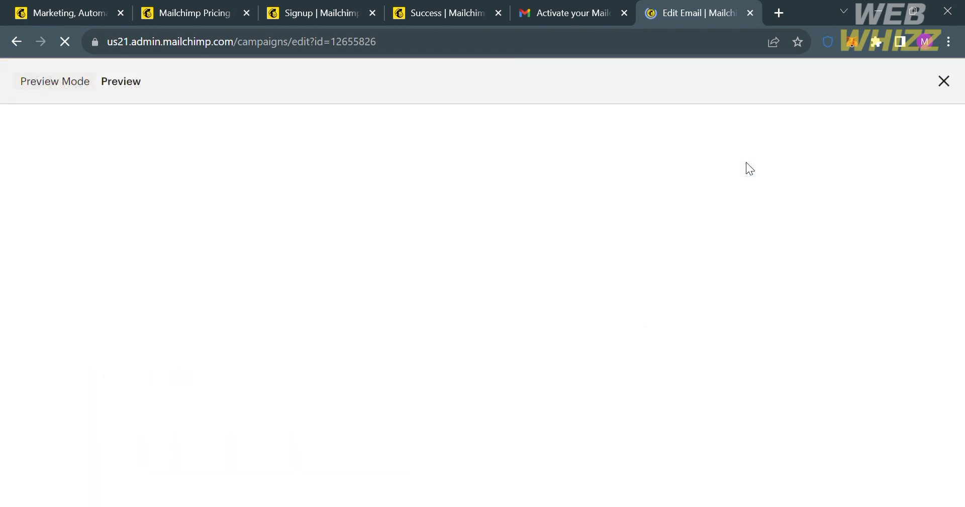
scroll(268, 387, down, 10)
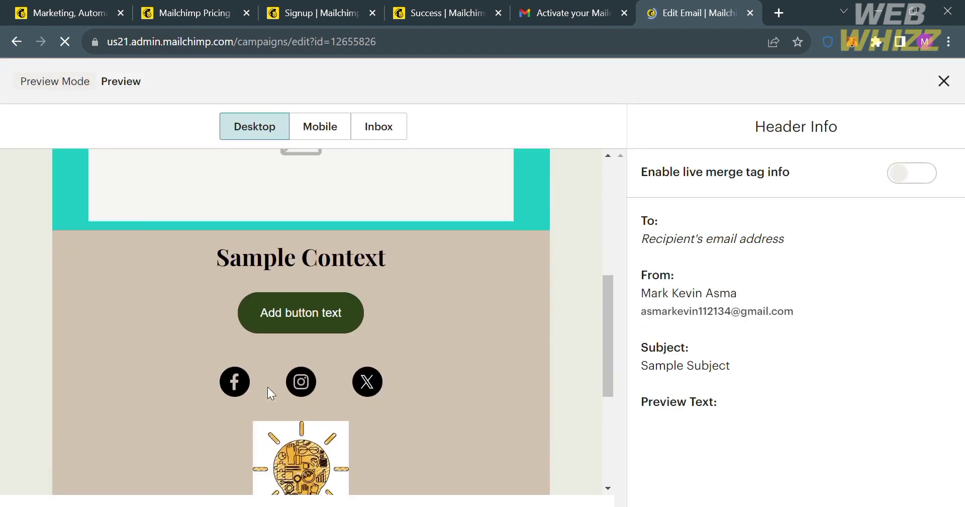
scroll(267, 387, up, 10)
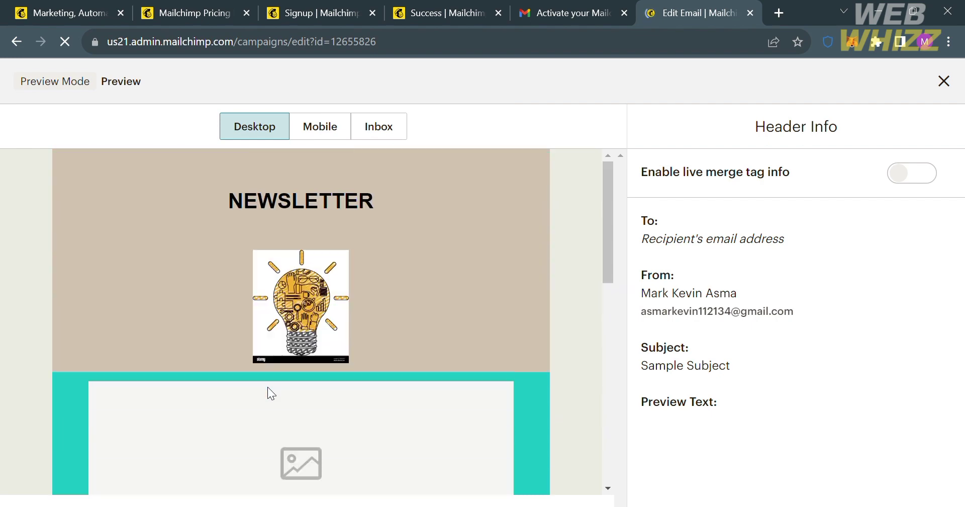